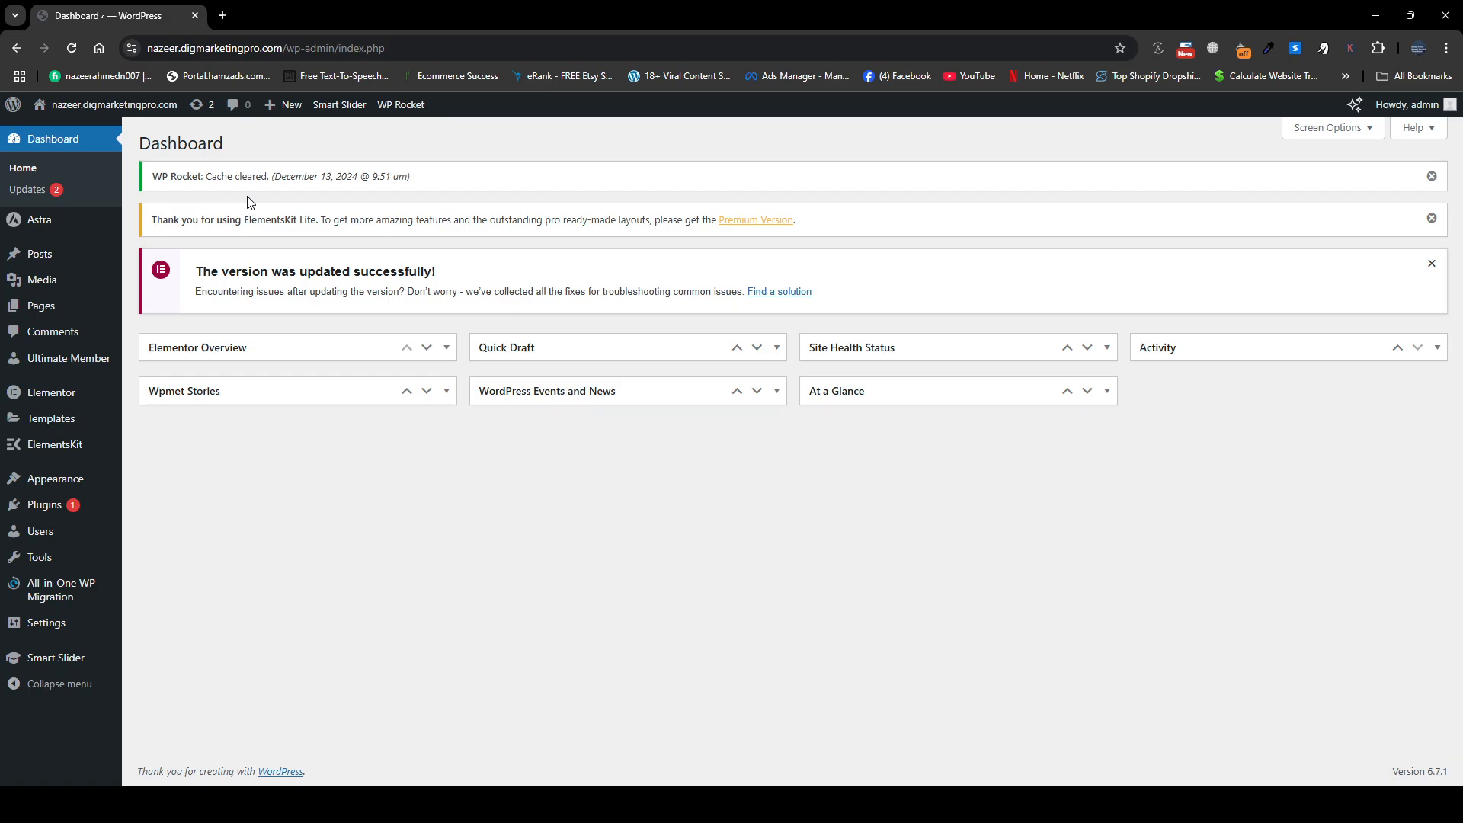
- Search the plugin directory for "cookie yes" and activate the CookieYes cookie banner plugin
mouse_move(66, 506)
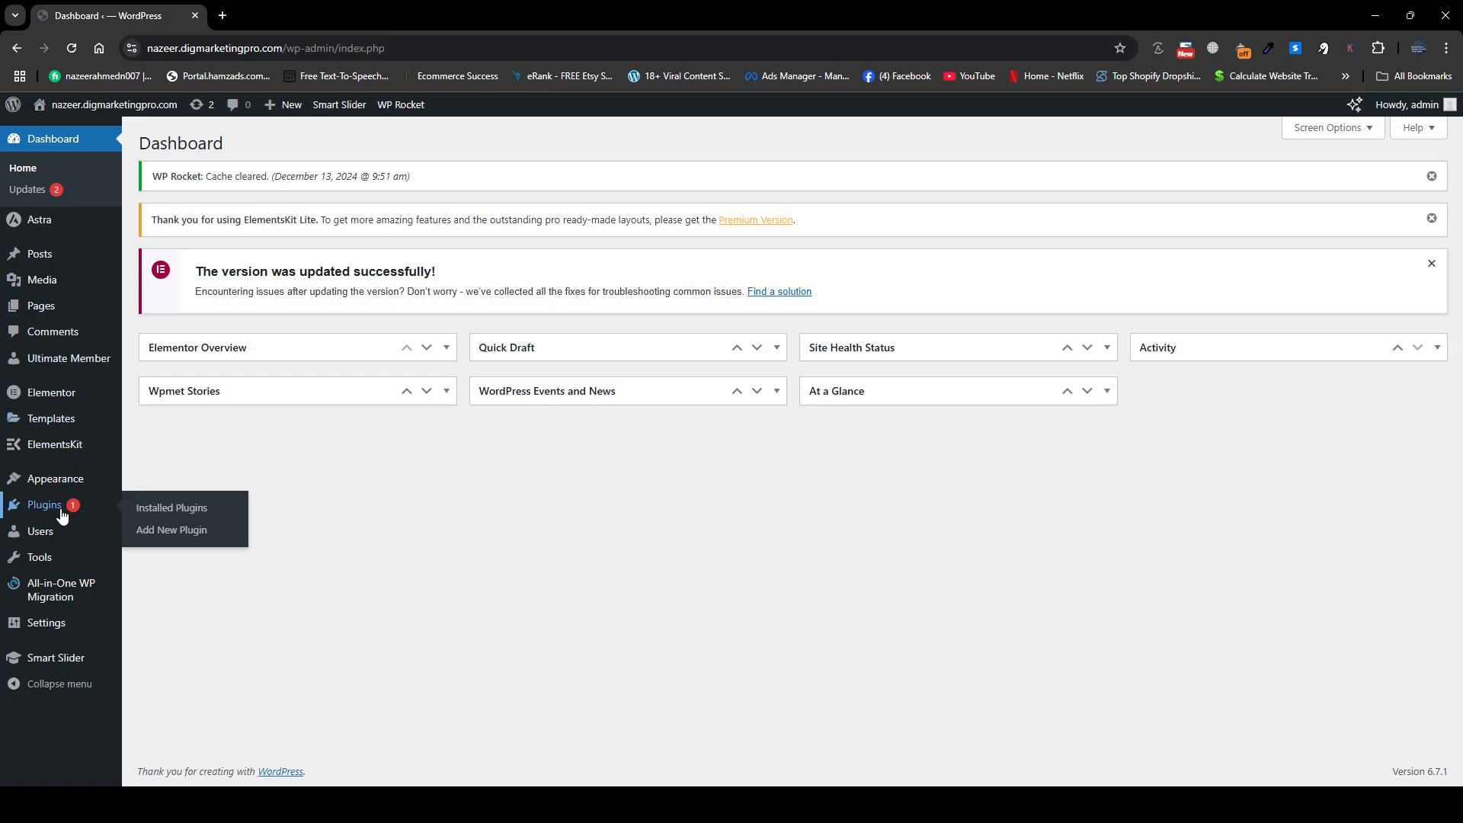
click(157, 538)
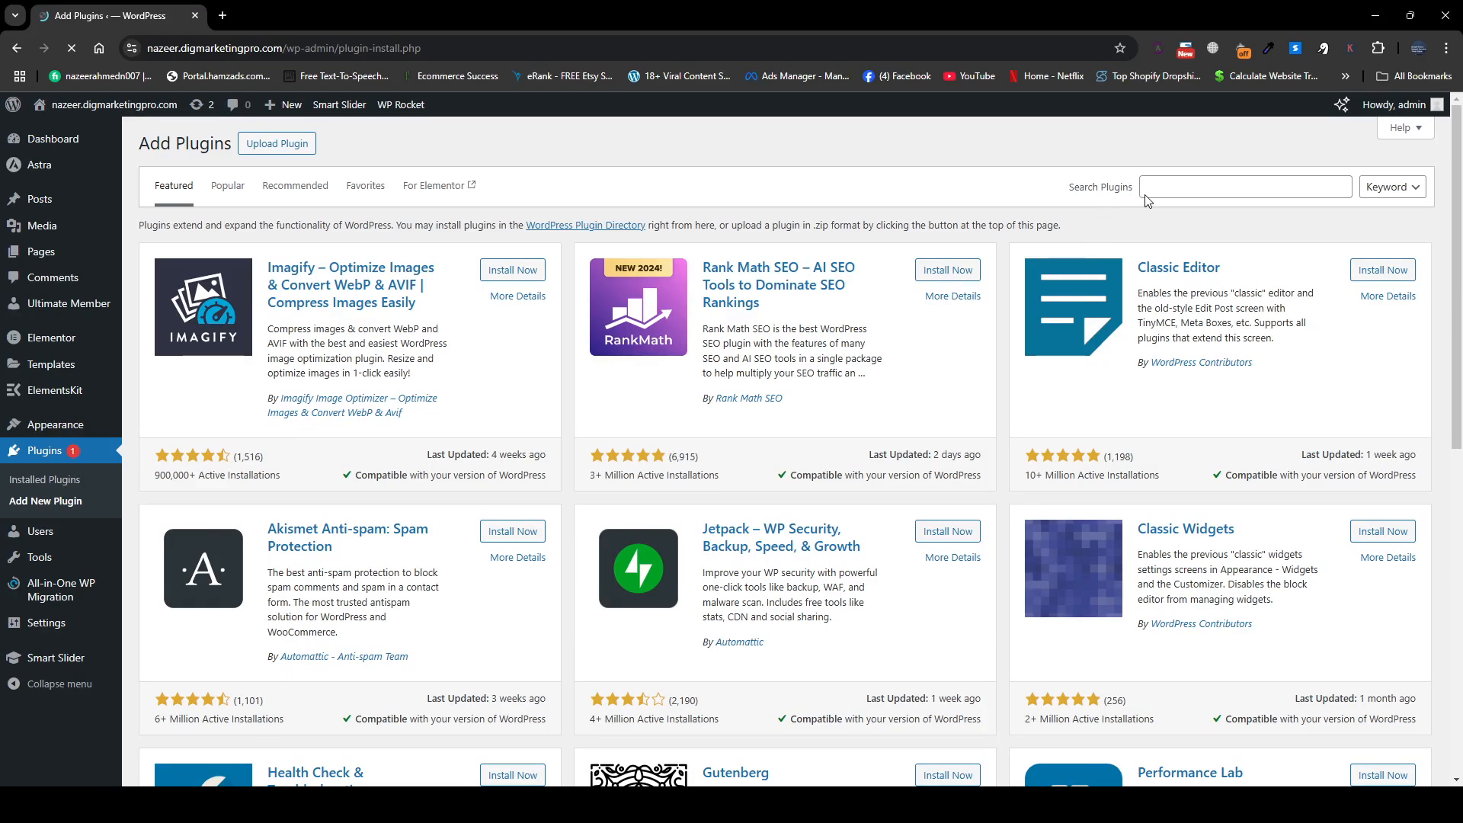
click(1166, 188)
text(cookie yes)
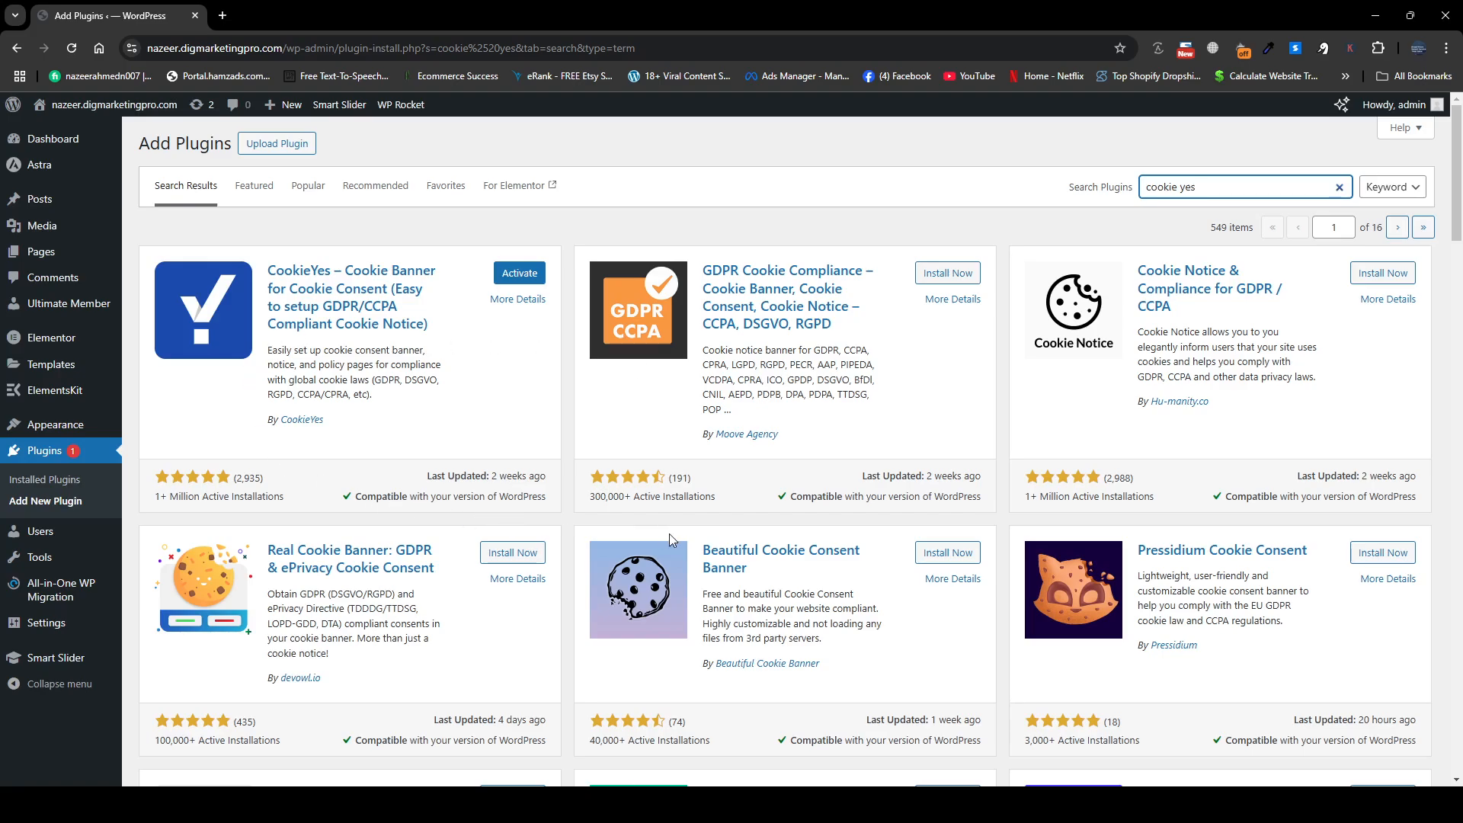
click(508, 281)
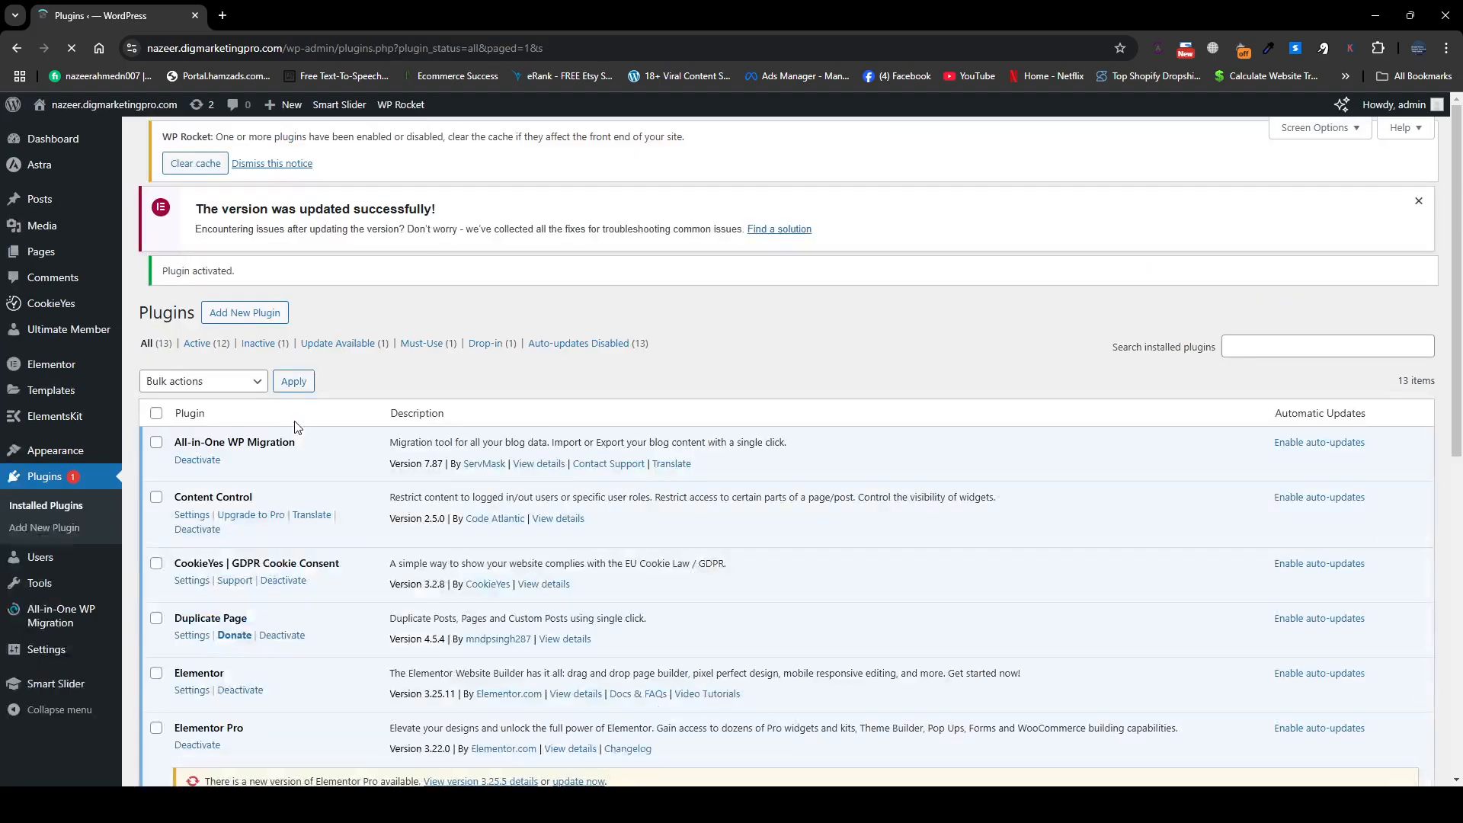
- Open the settings of the CookieYes | GDPR Cookie Consent plugin and go to its Cookie Banner configuration
scroll(295, 427, down, 2)
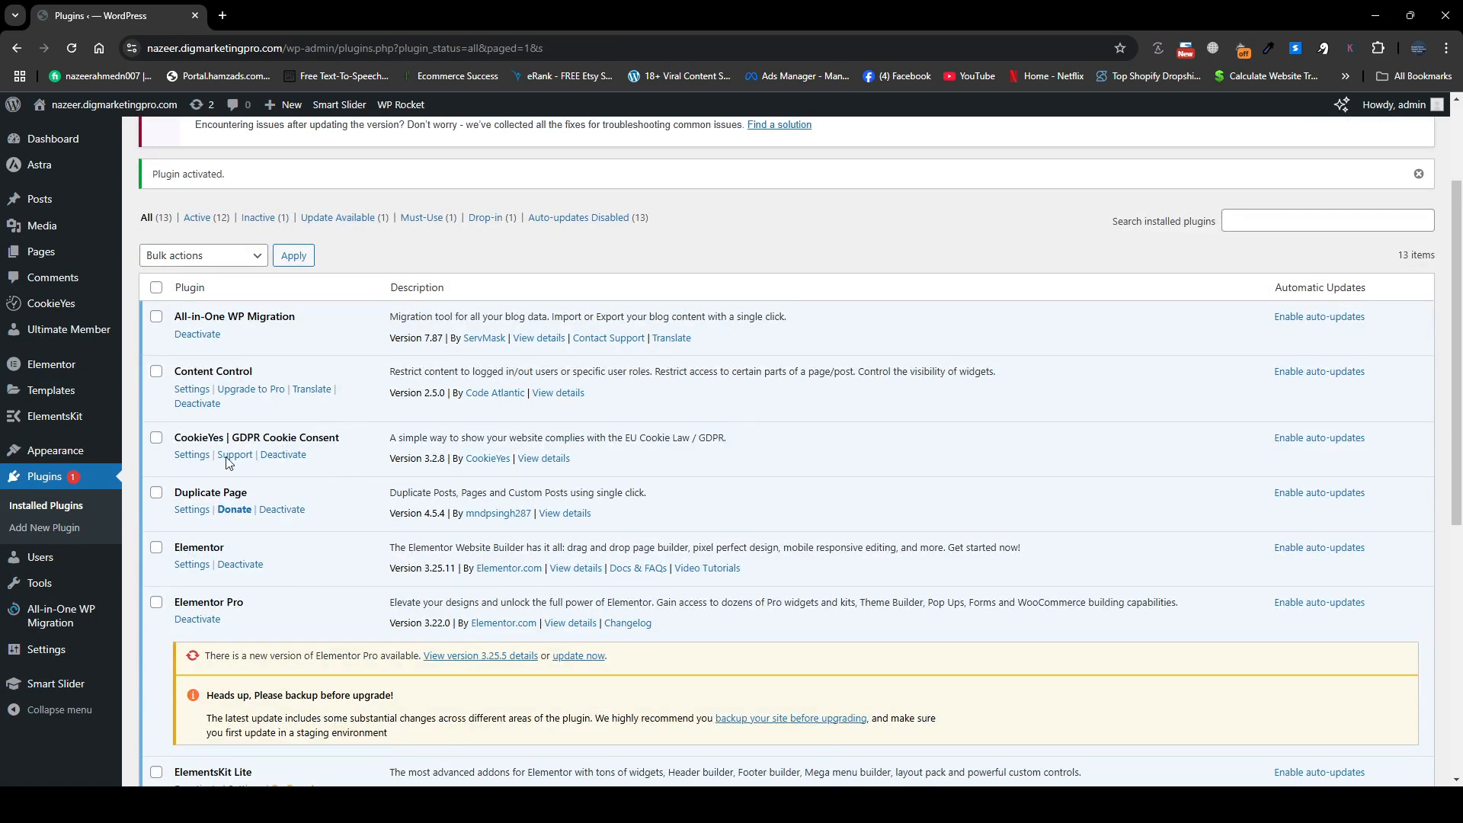
click(192, 455)
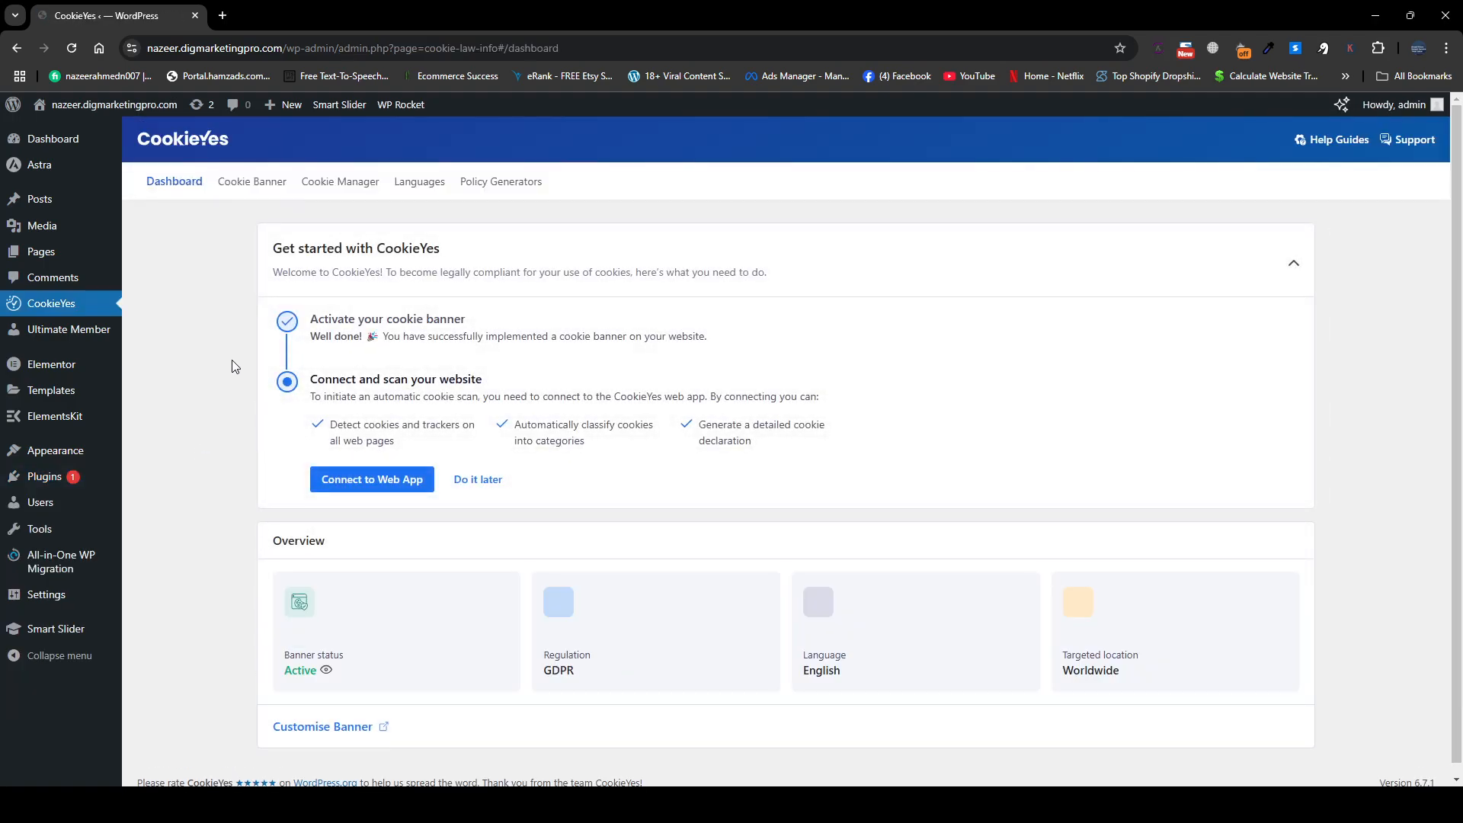
click(245, 191)
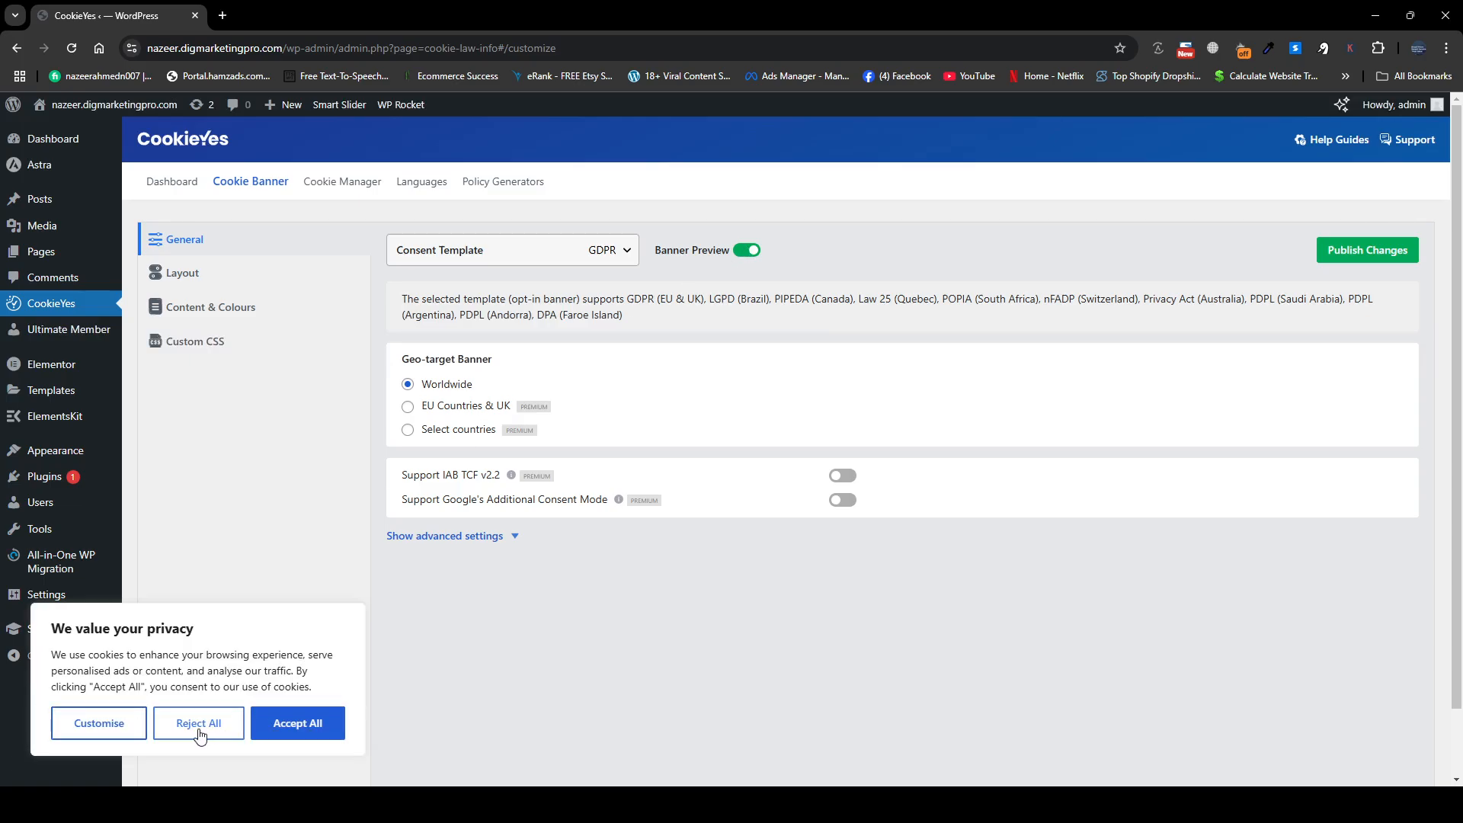
- Try the US State Laws consent template and return to the GDPR template
click(625, 254)
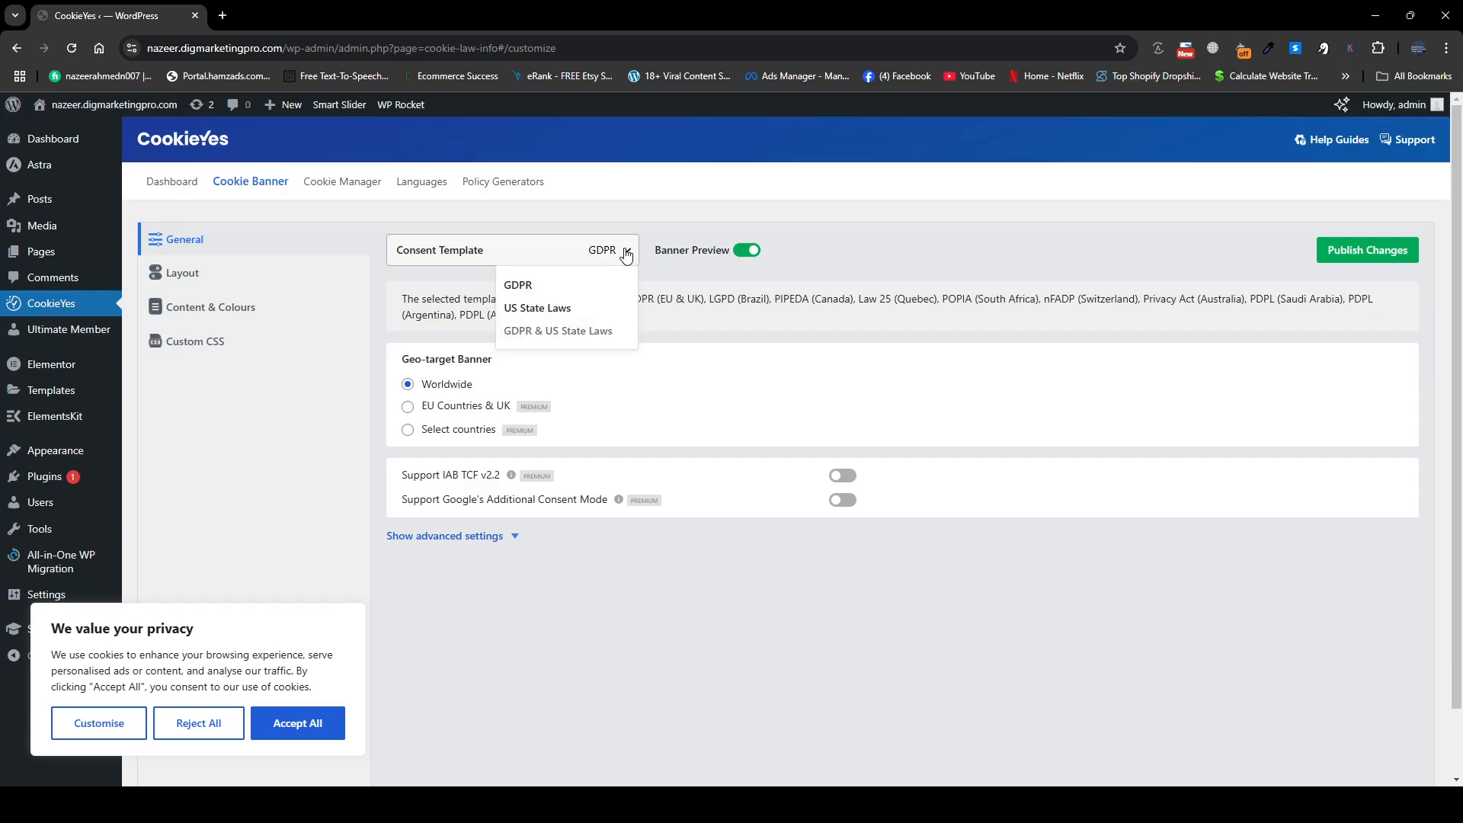
click(553, 310)
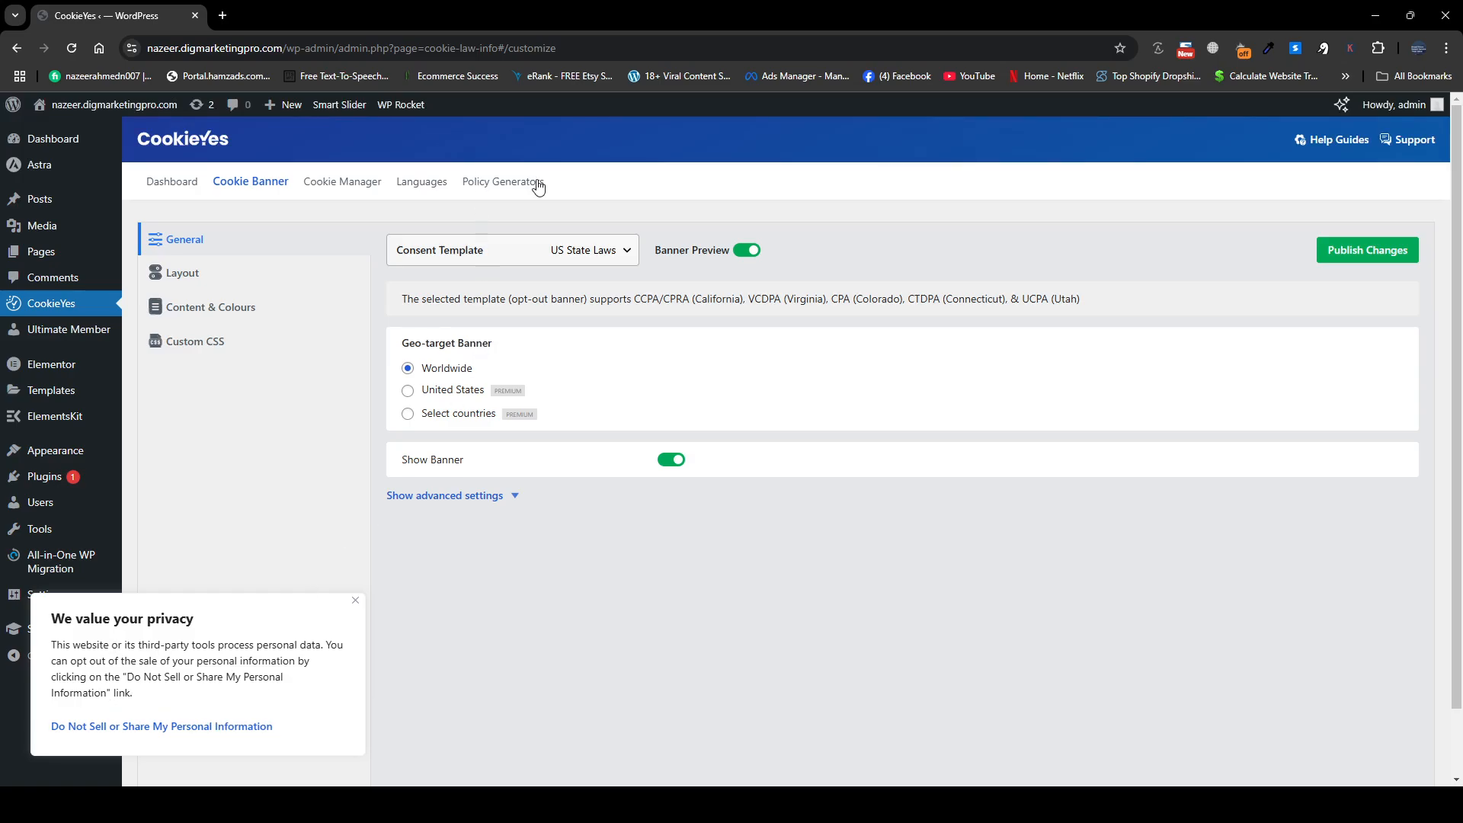
click(623, 254)
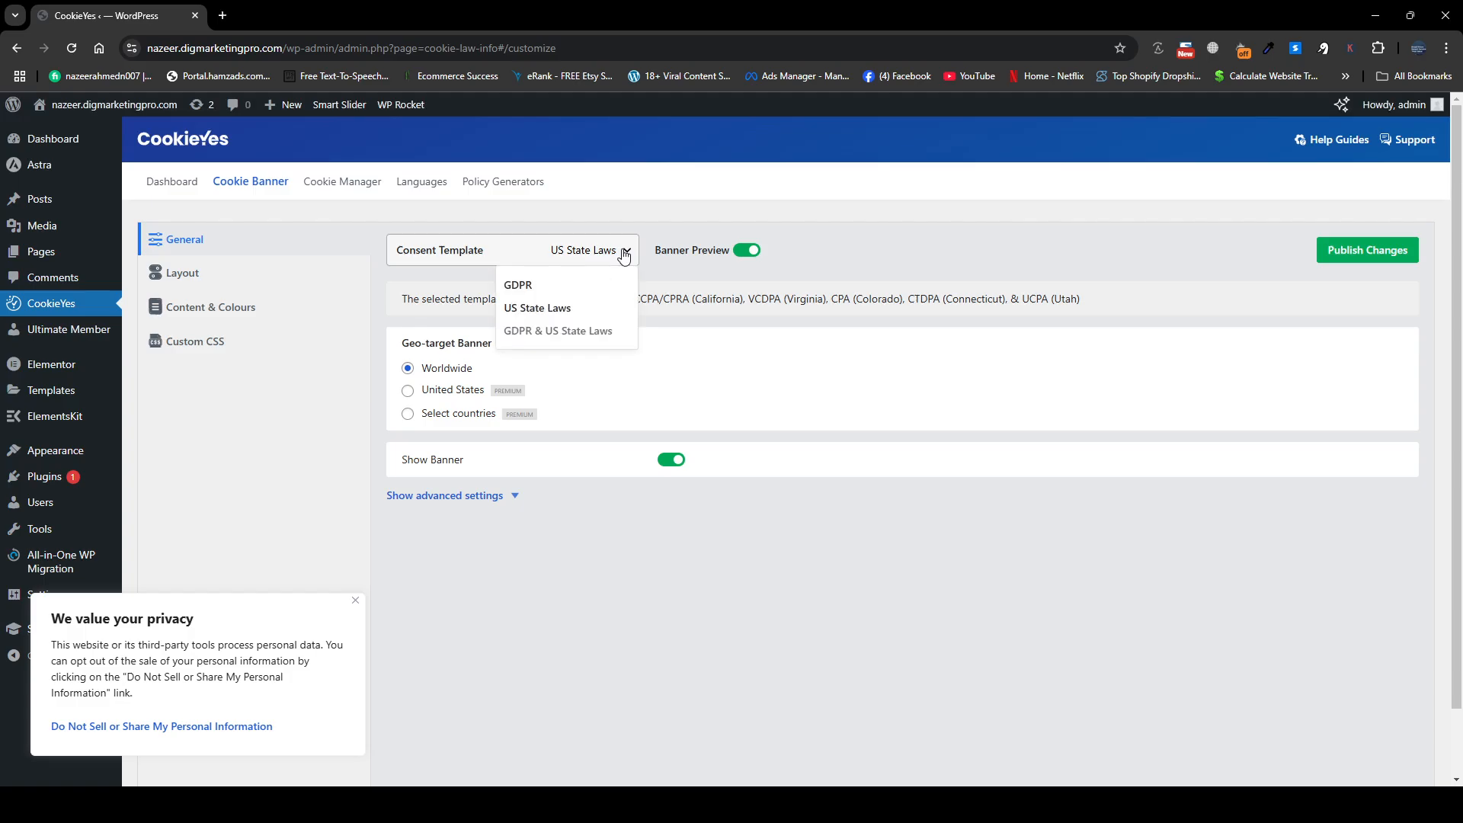
click(516, 286)
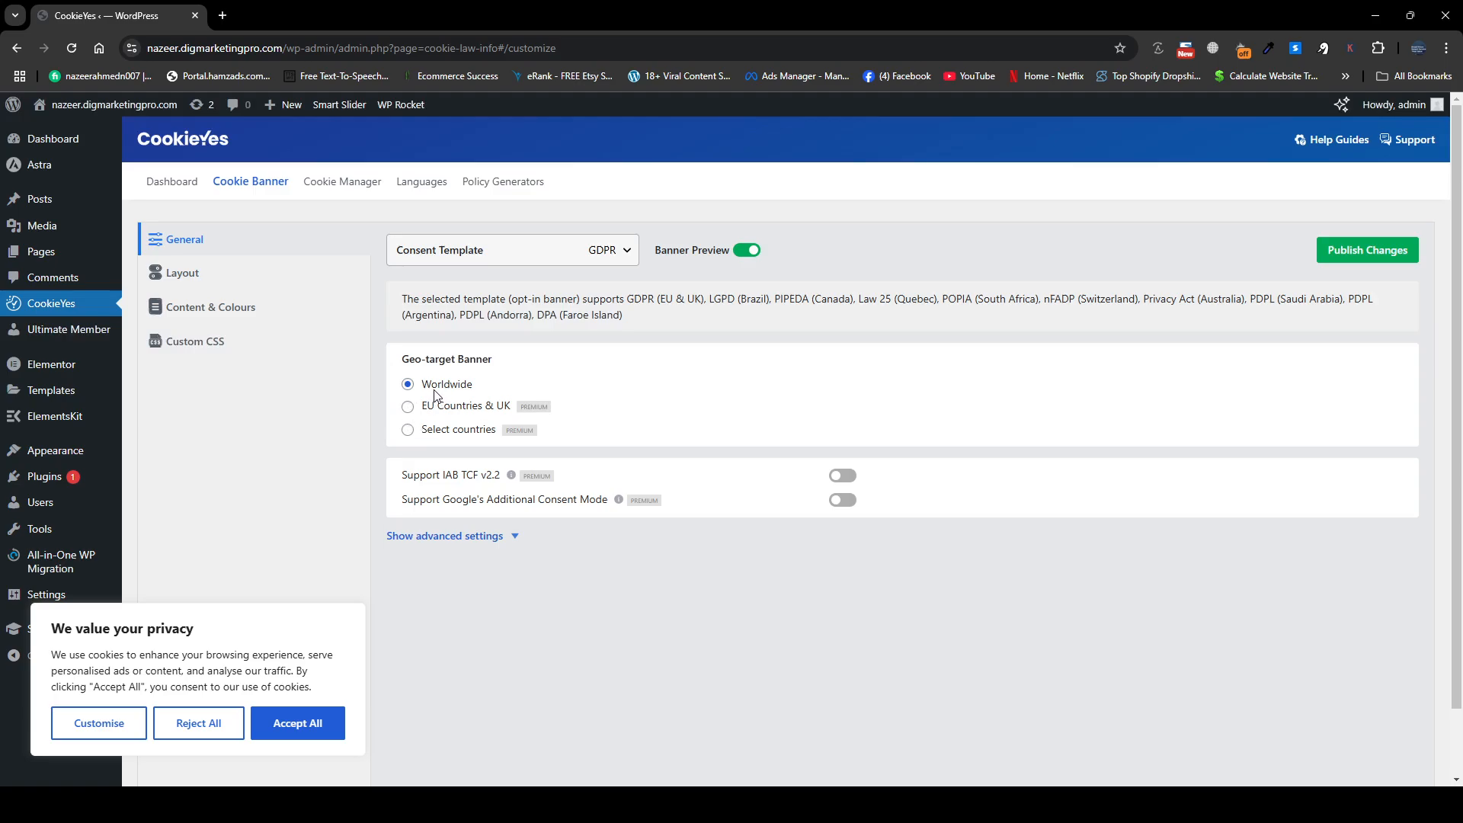
- Expand the advanced banner settings and examine the options for loading cookies prior to consent
click(456, 540)
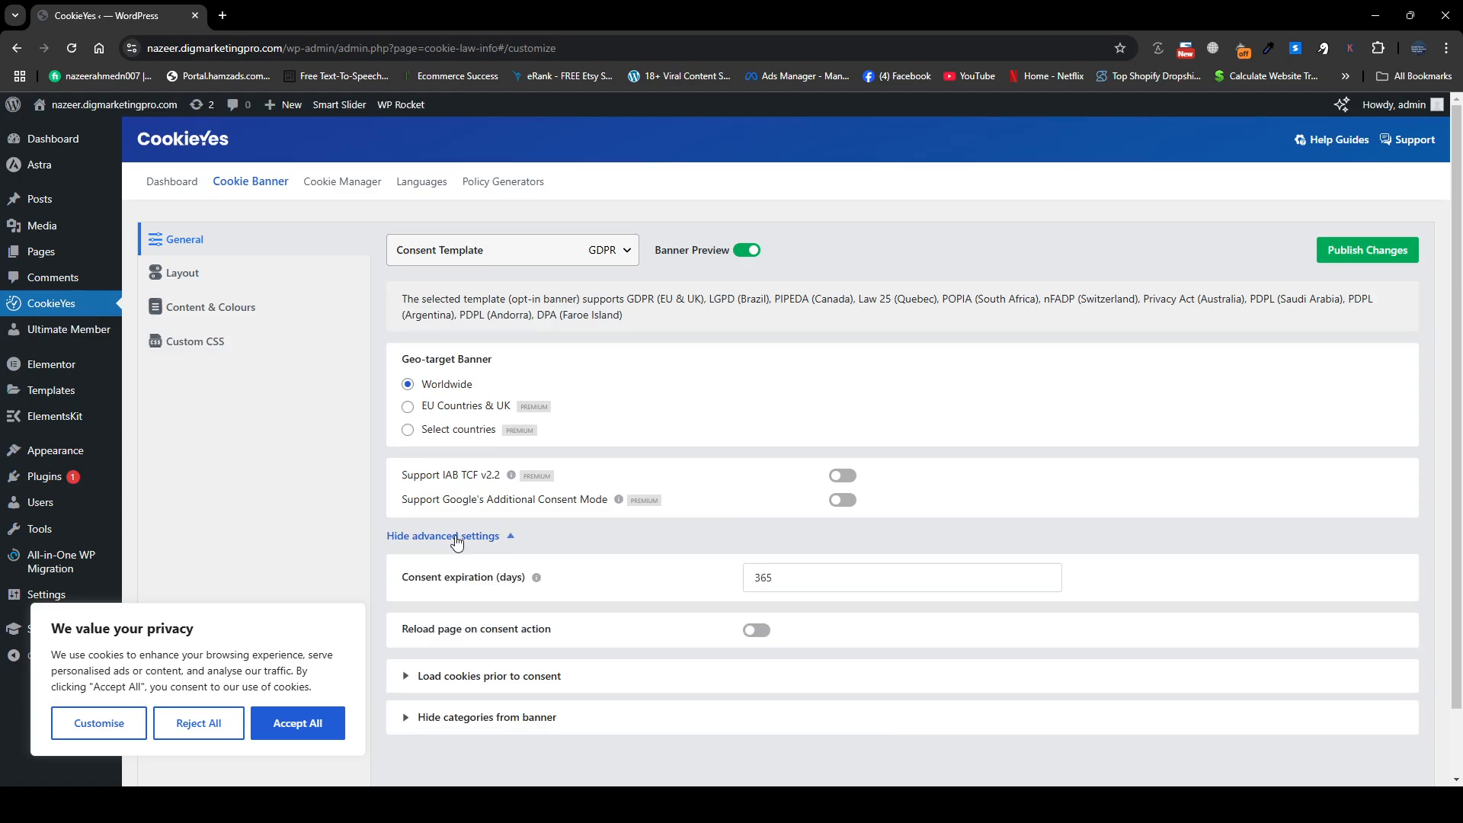
scroll(455, 543, down, 1)
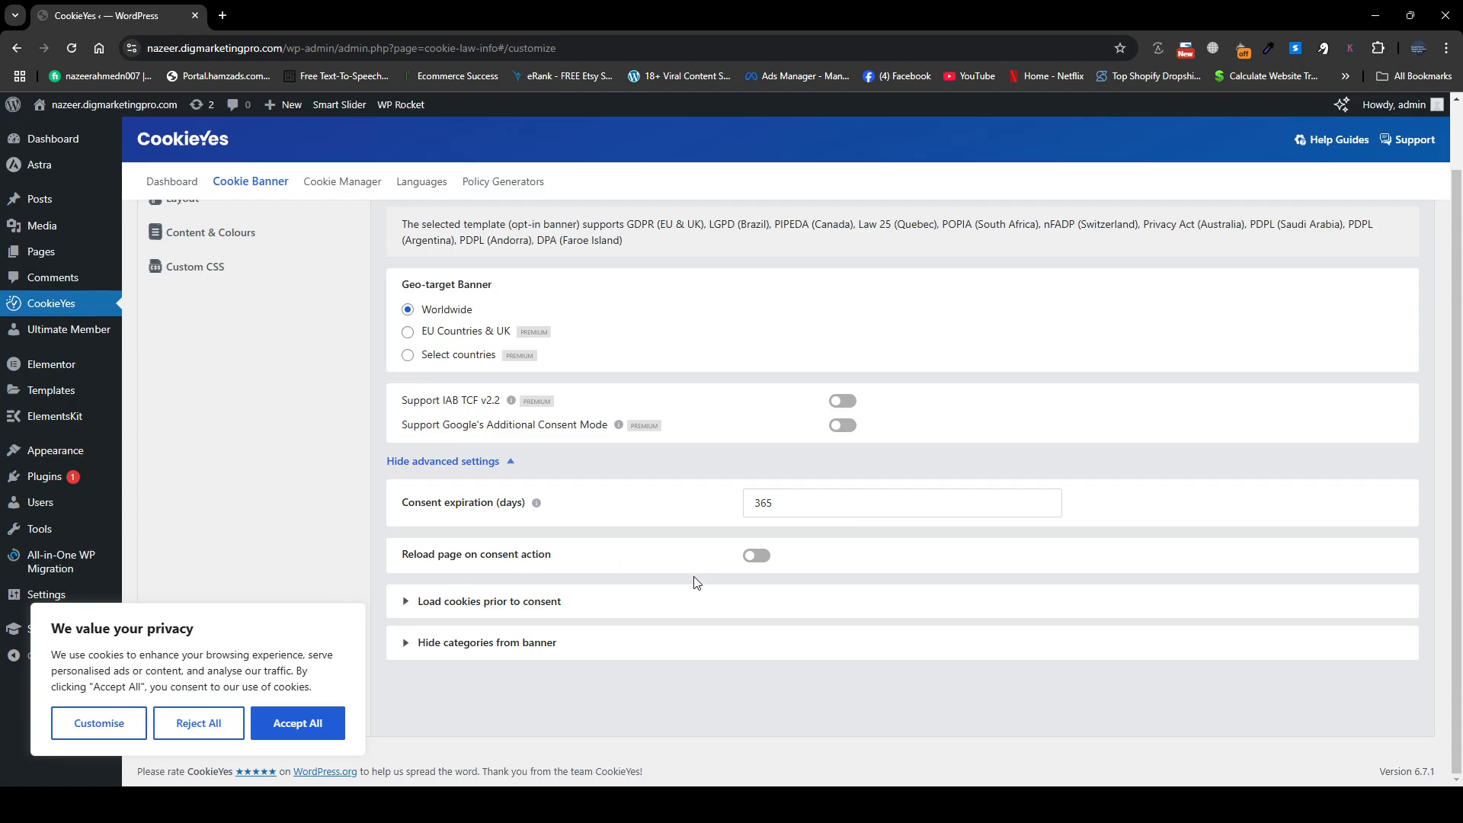
click(466, 616)
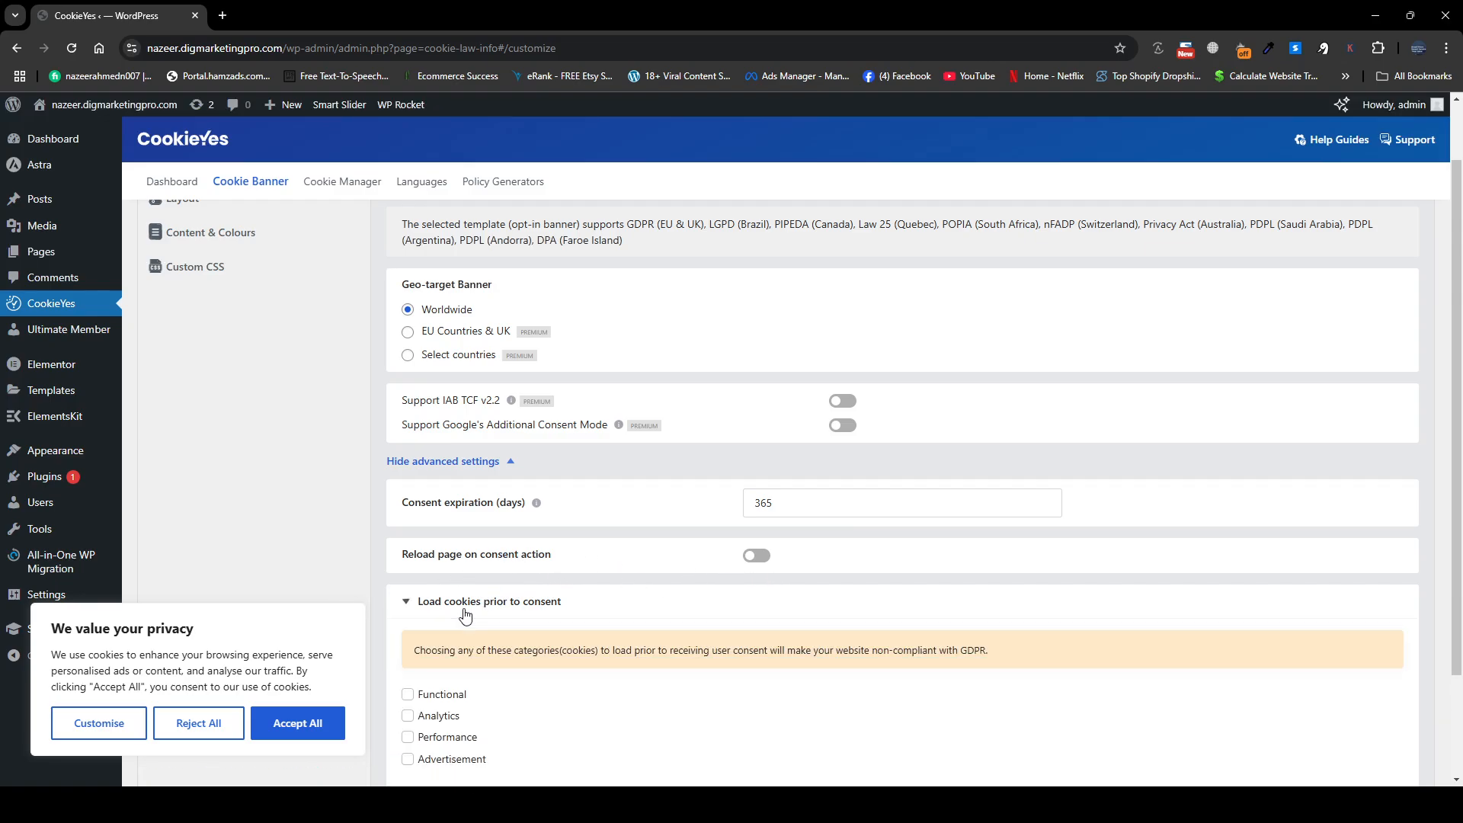
scroll(467, 616, down, 2)
scroll(466, 616, up, 3)
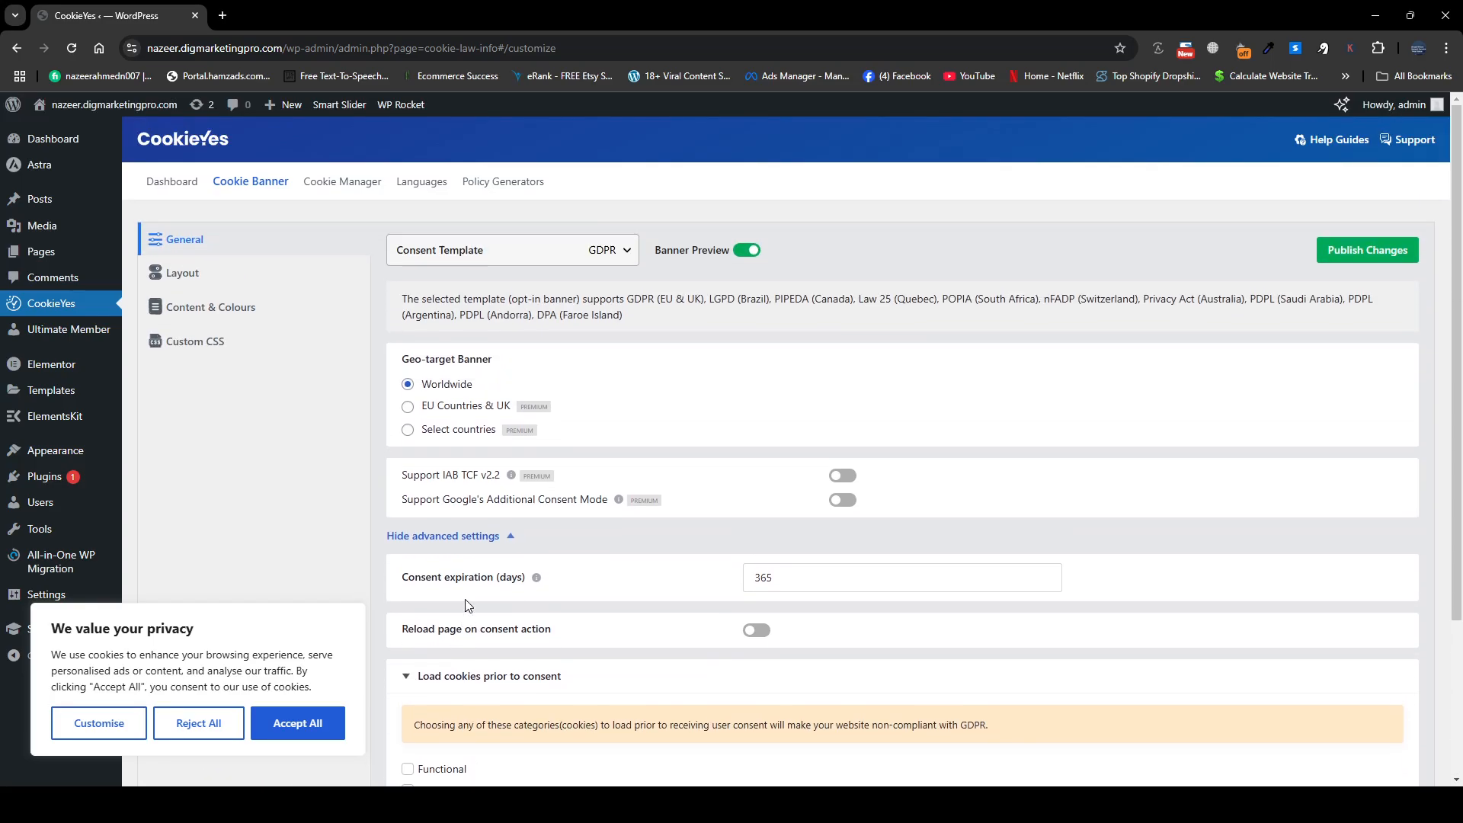
- In the banner layout settings, try the Box positions, and choose the bottom Banner notice with the Push down preference centre
click(202, 279)
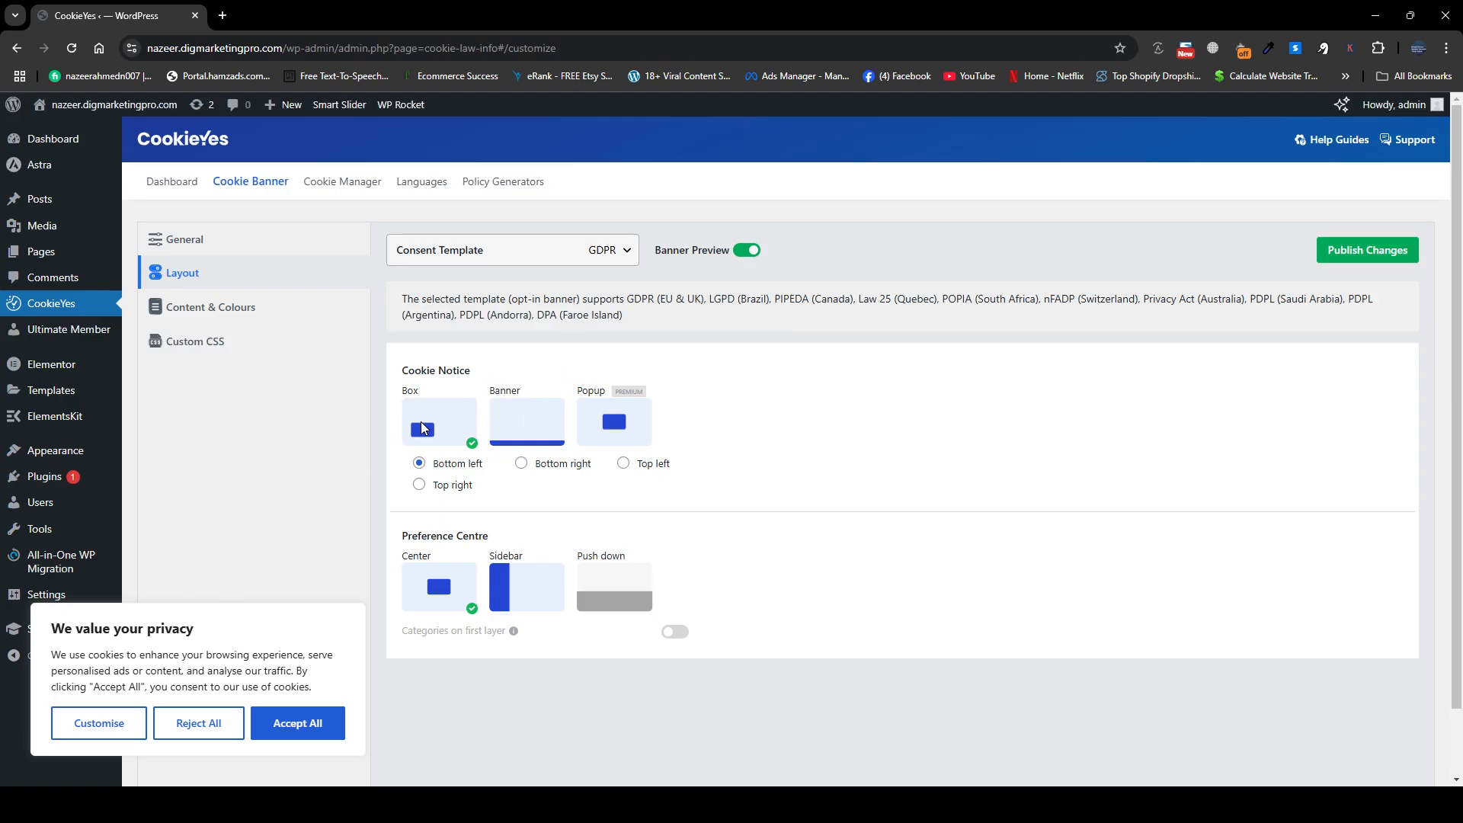
click(523, 464)
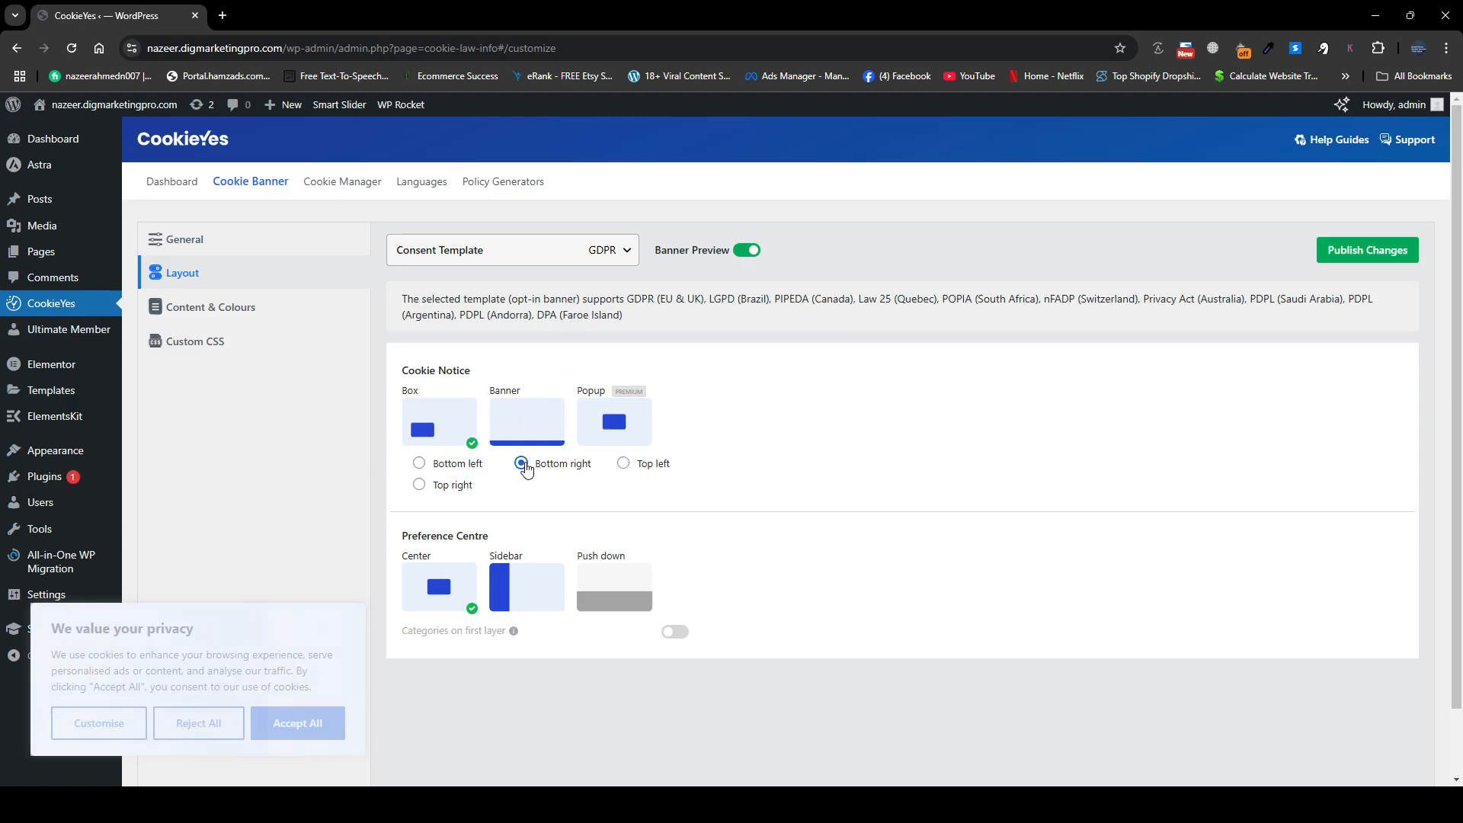
click(624, 465)
click(420, 486)
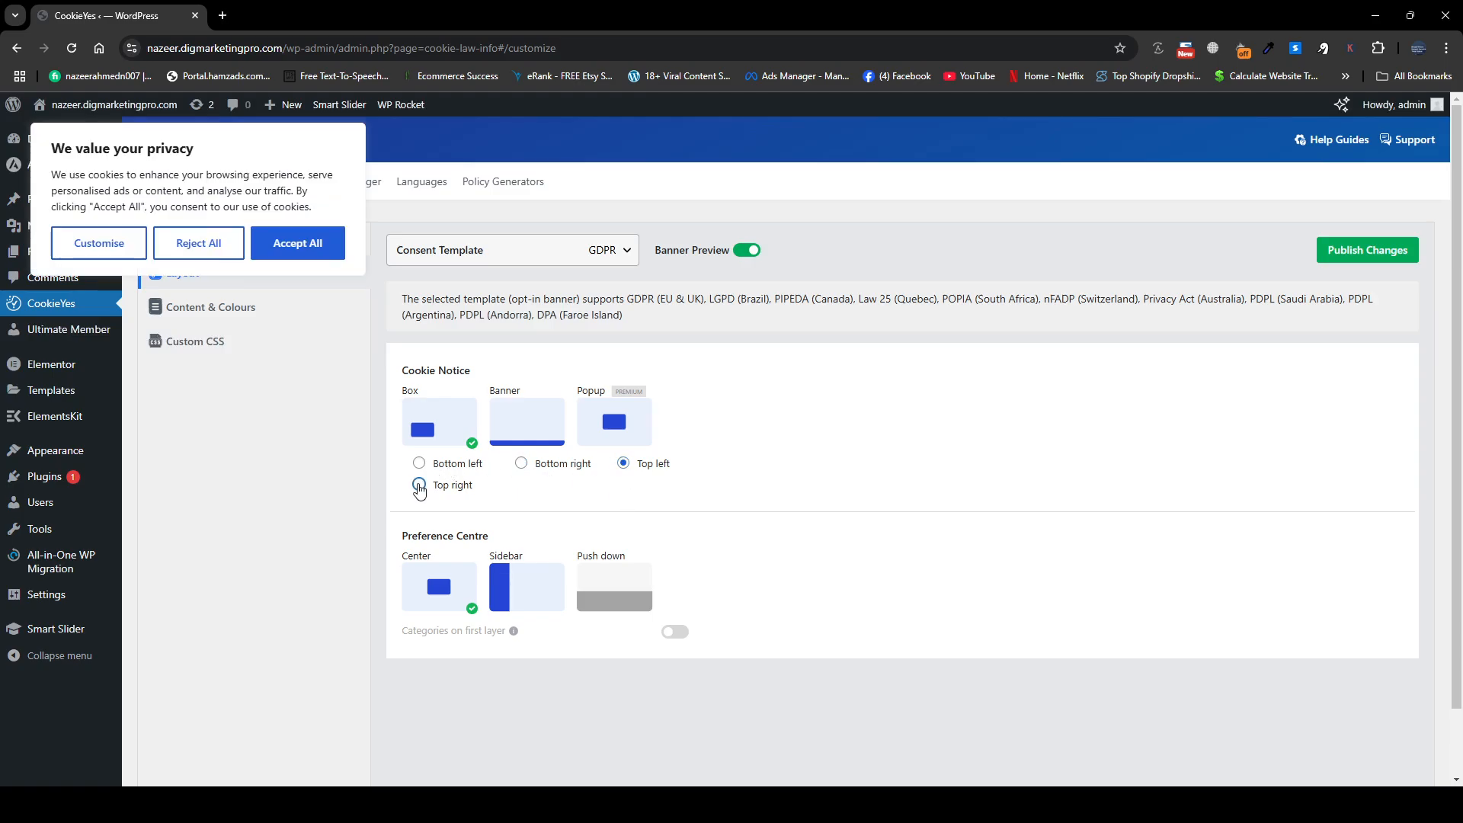
click(529, 416)
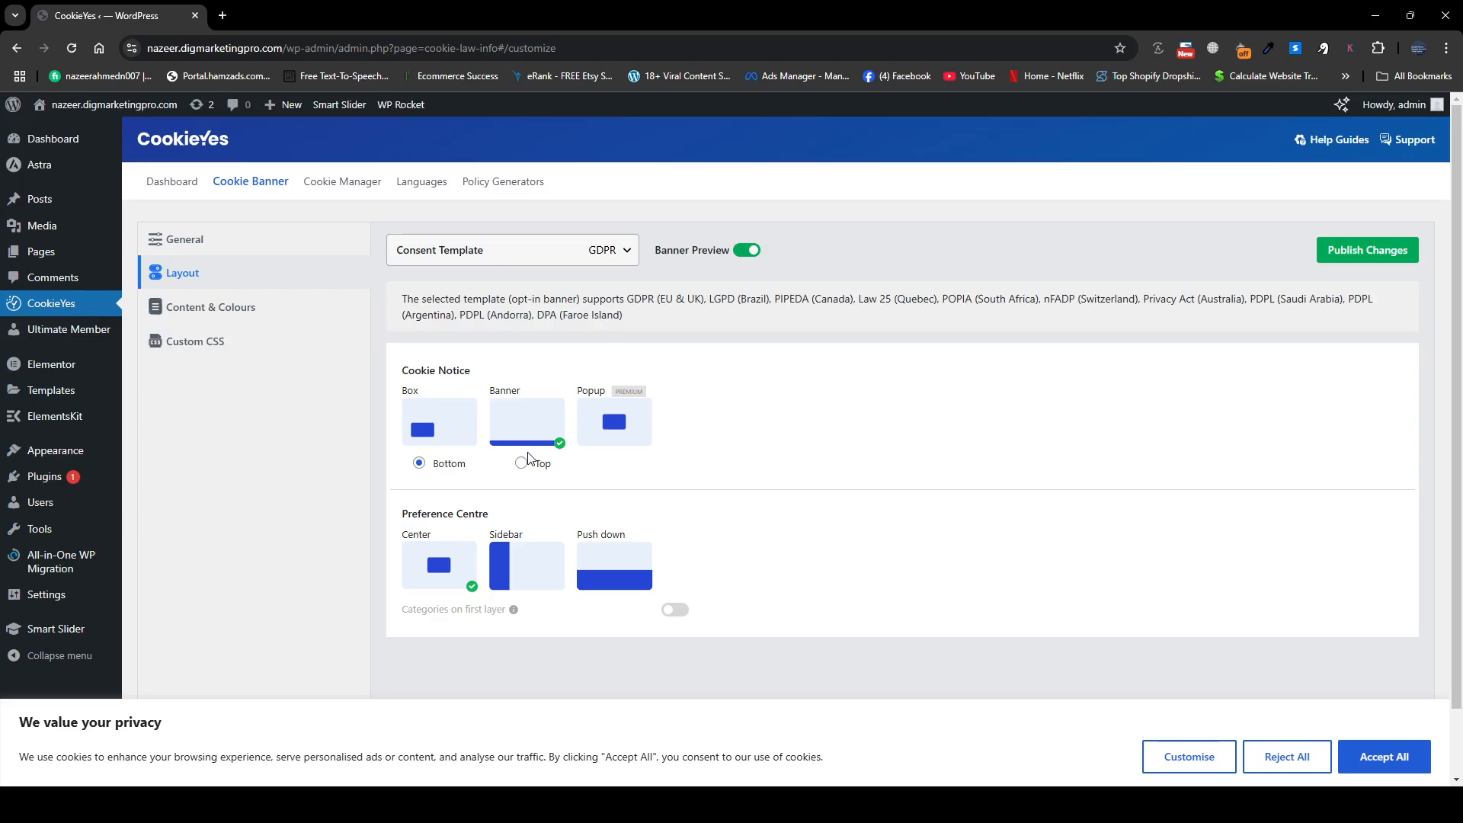
click(526, 561)
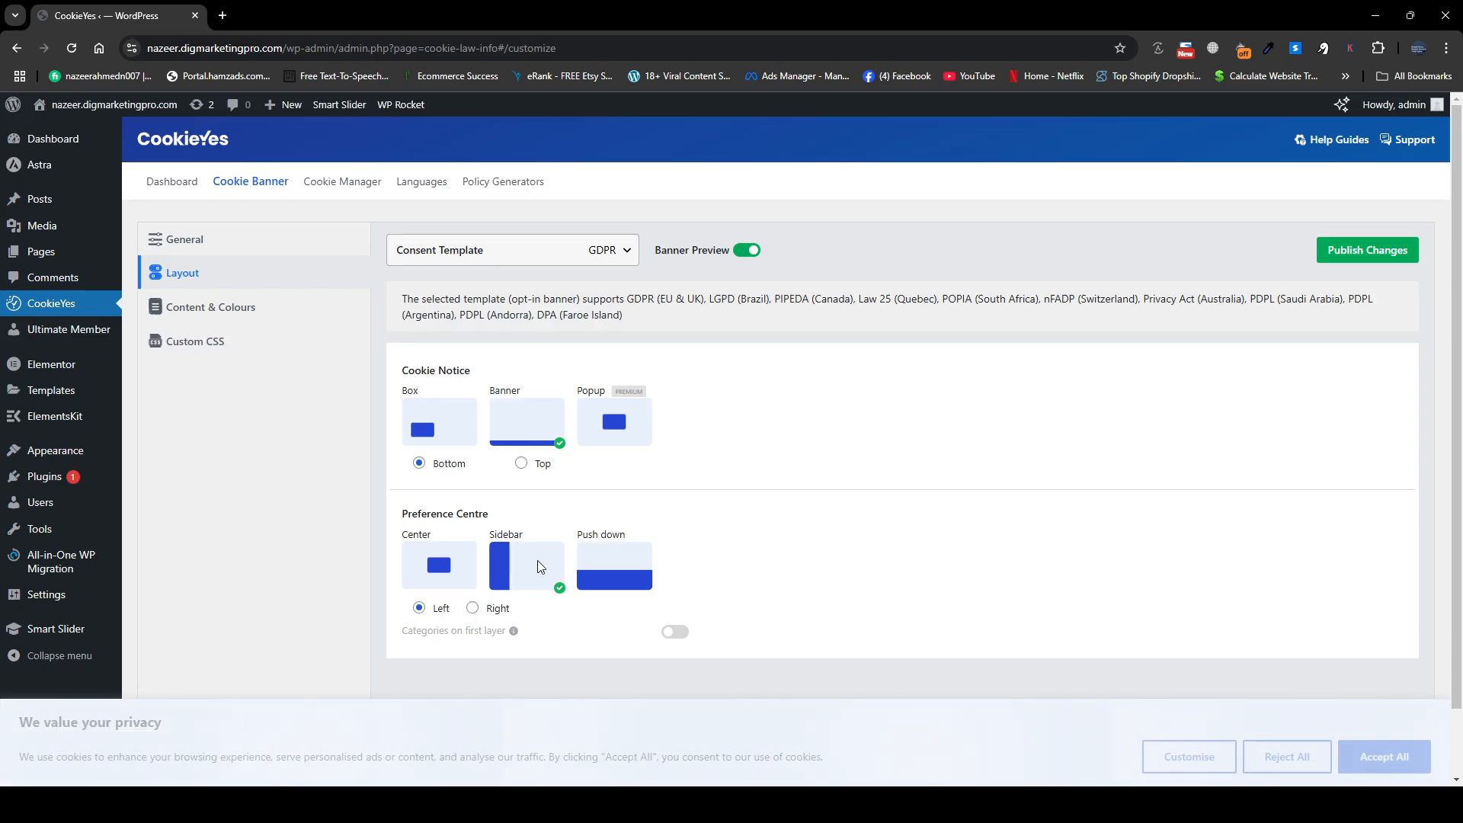
click(611, 568)
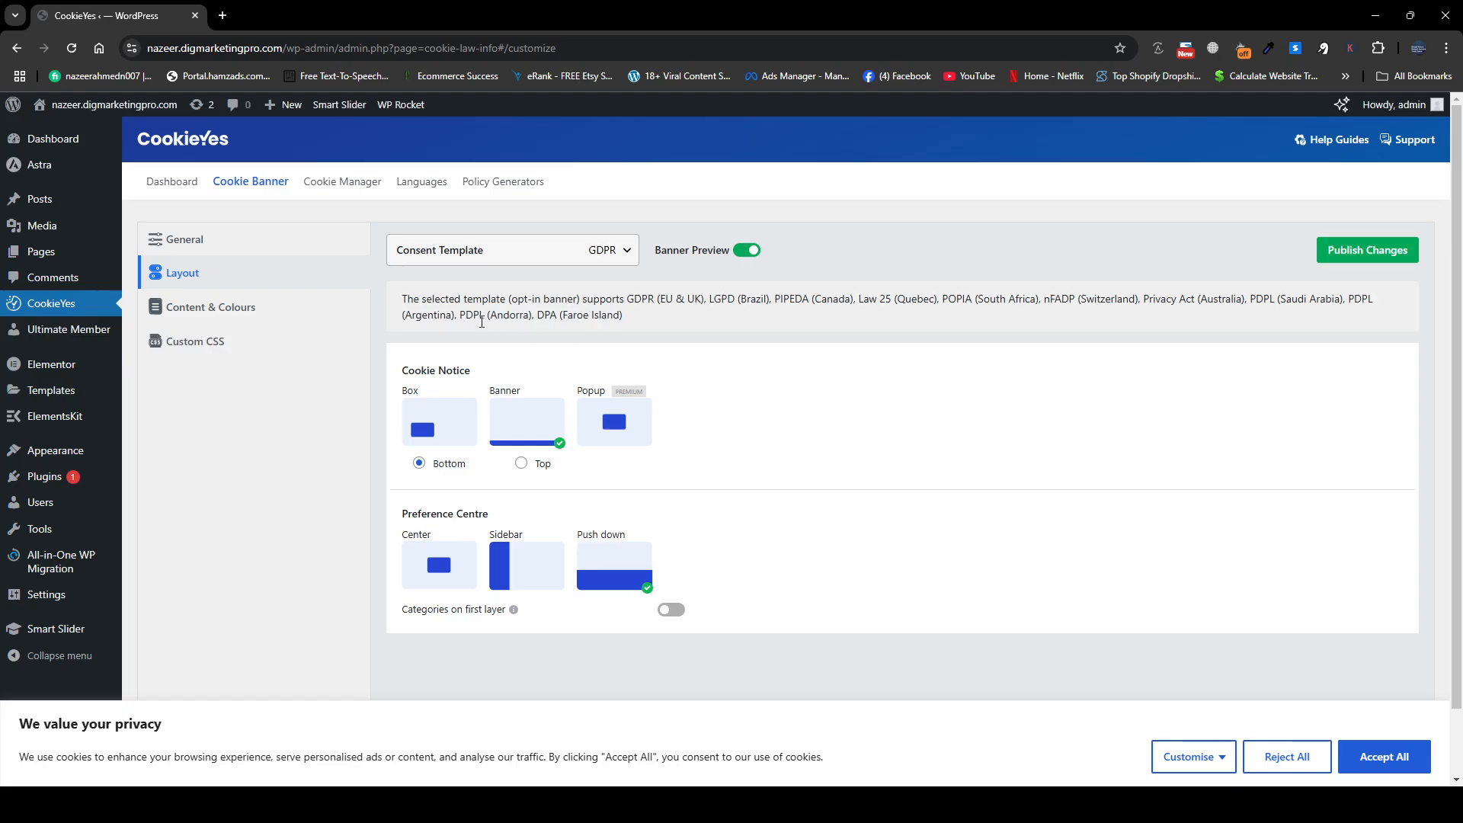
- In the content and colour settings, try the Dark and Custom colour schemes and return to Light
click(256, 317)
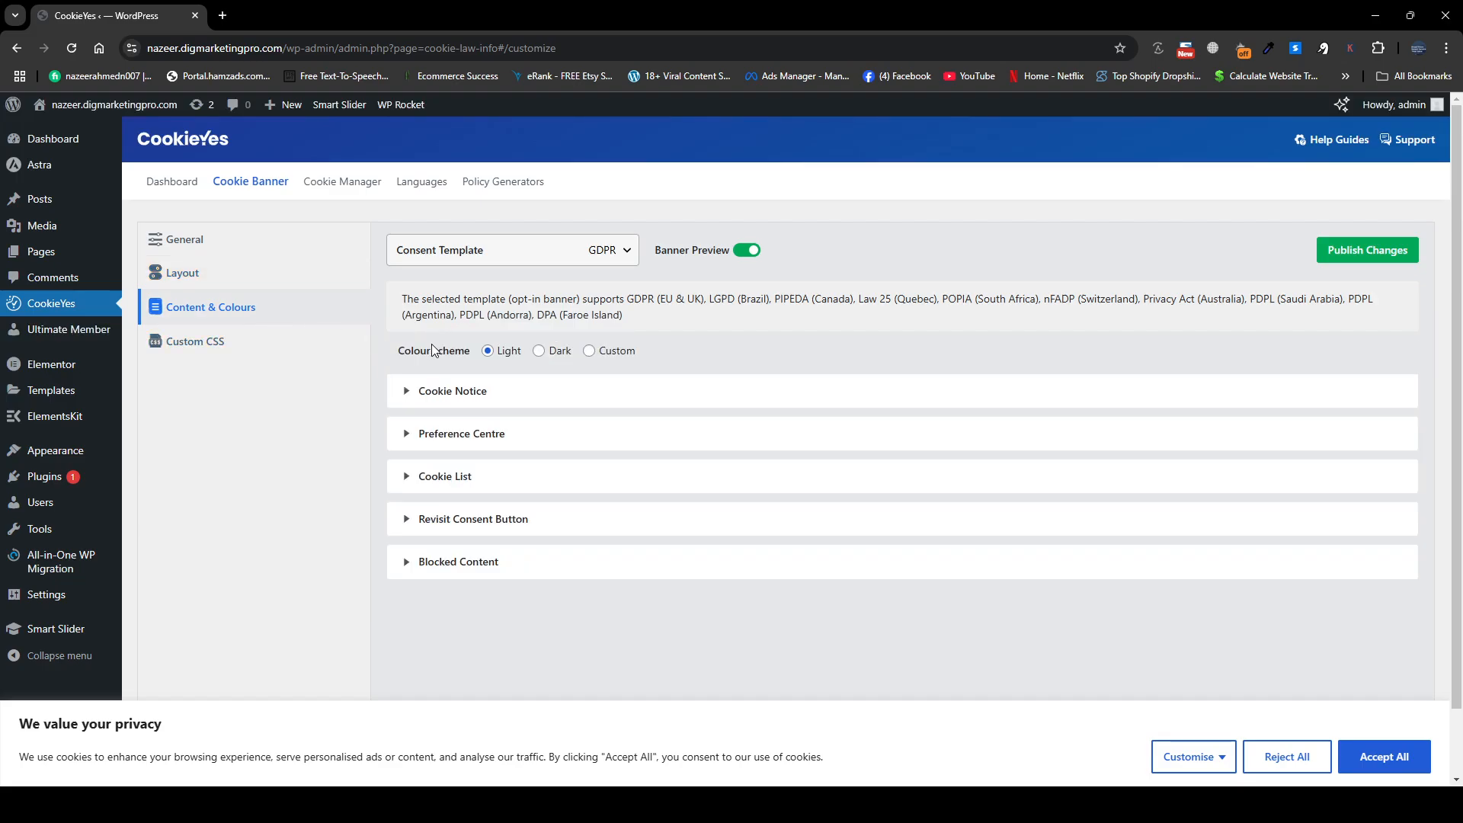
click(539, 351)
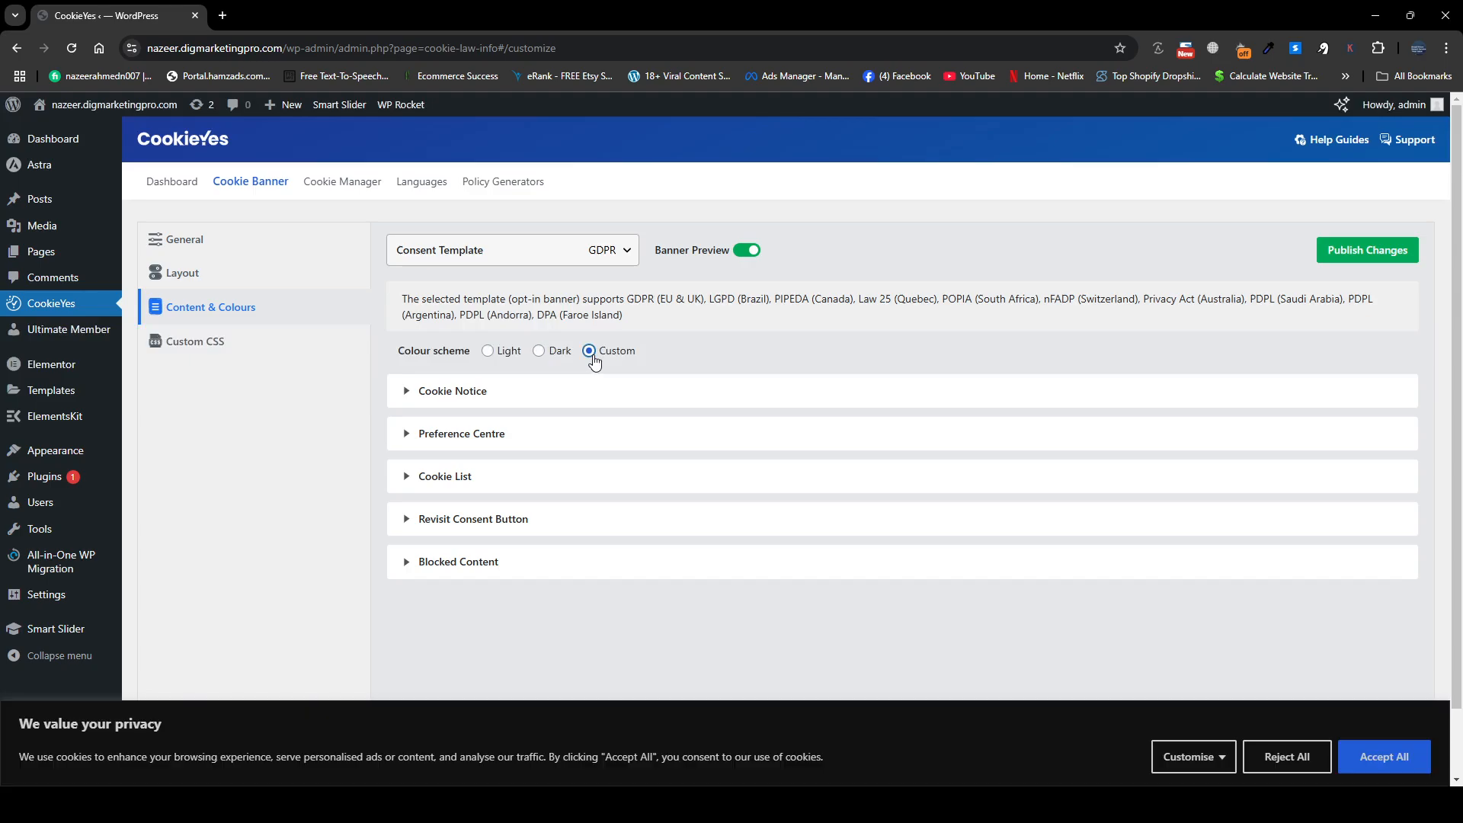
click(591, 355)
click(487, 352)
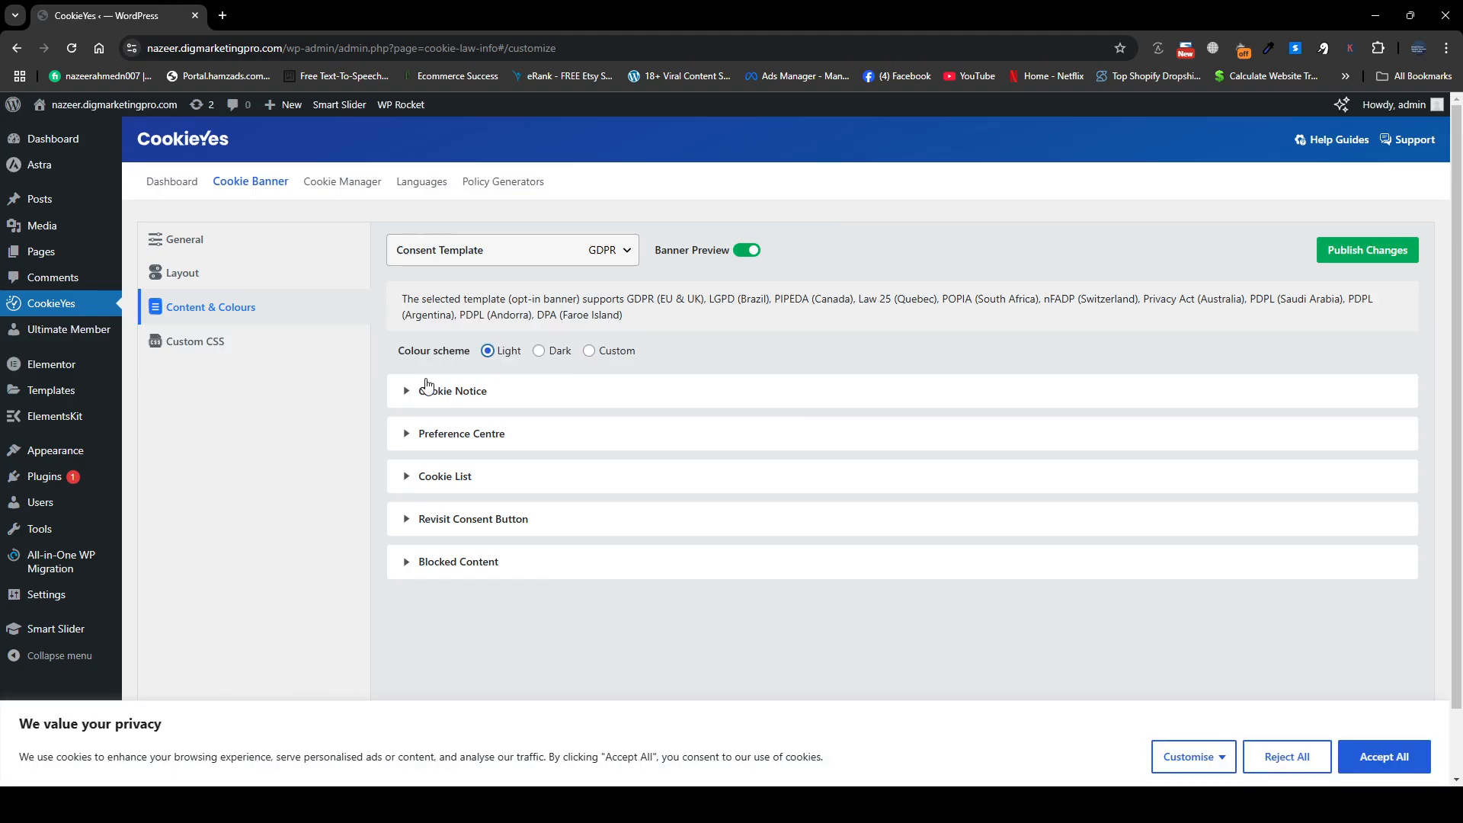
- In the Cookie Notice content, try grey and yellow backgrounds for the "Accept All" button and set it to blue #001CFF
click(427, 389)
scroll(732, 546, down, 3)
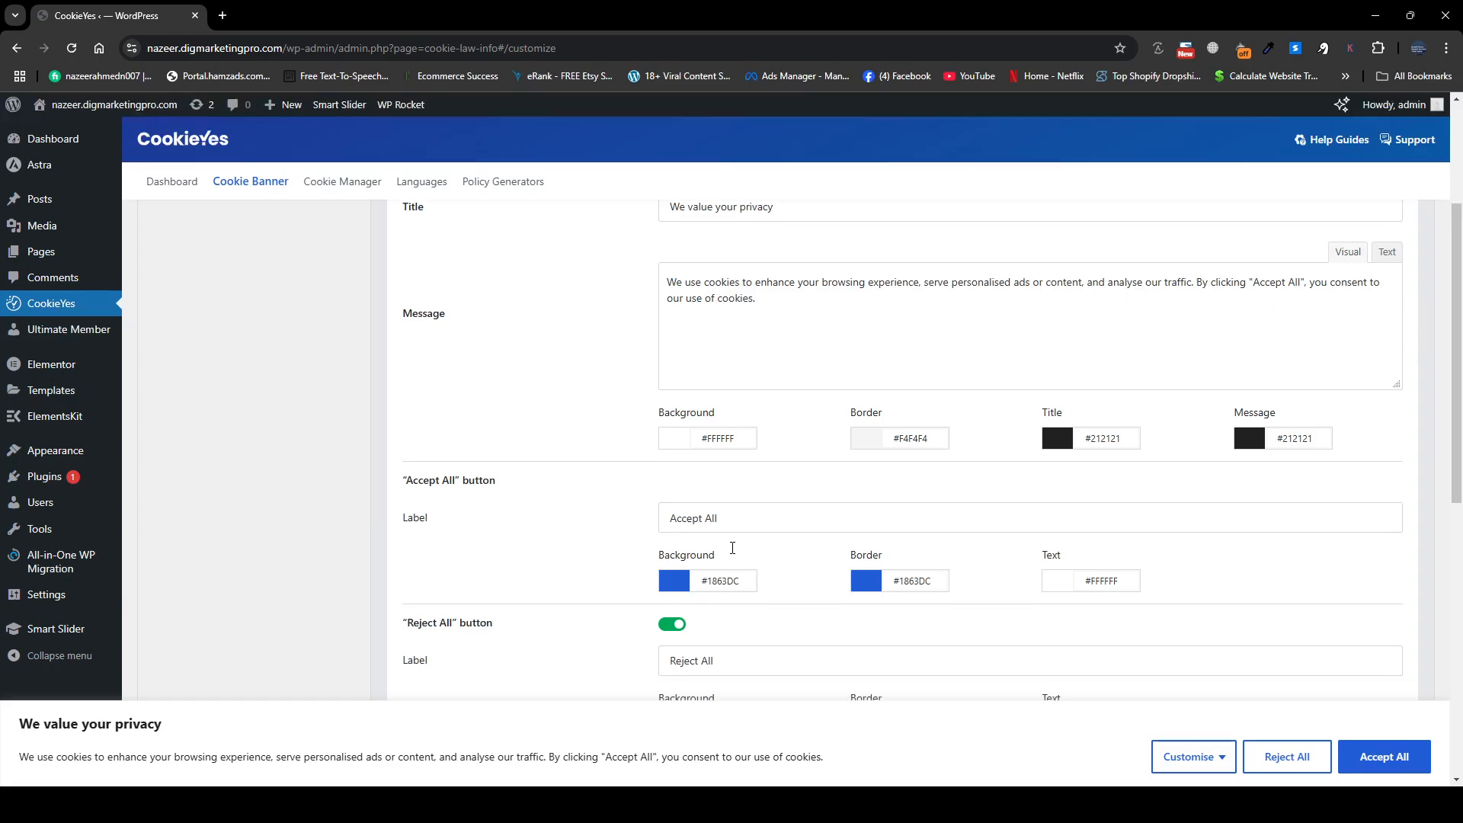
scroll(817, 569, down, 1)
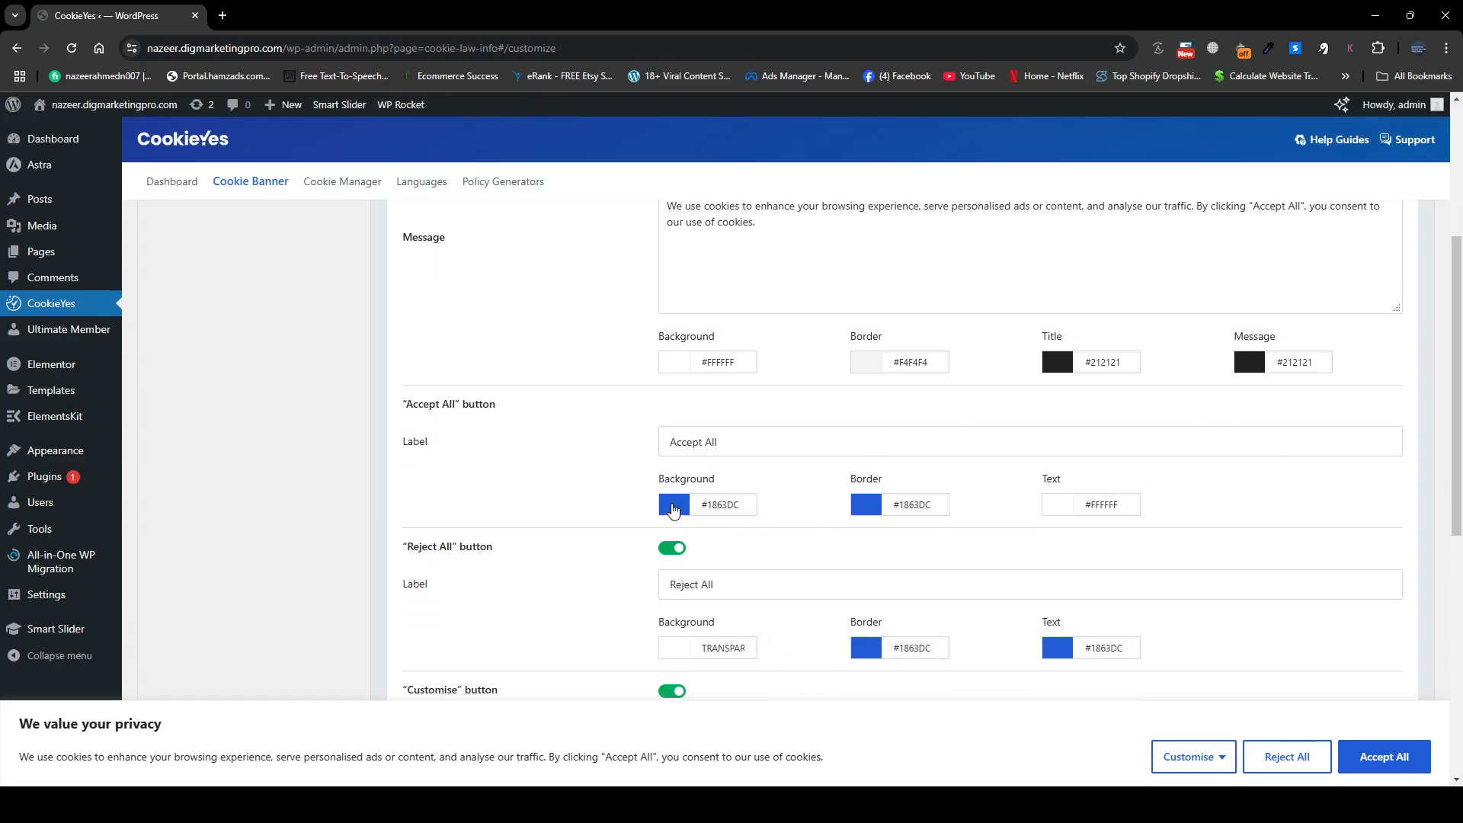
click(673, 510)
click(686, 553)
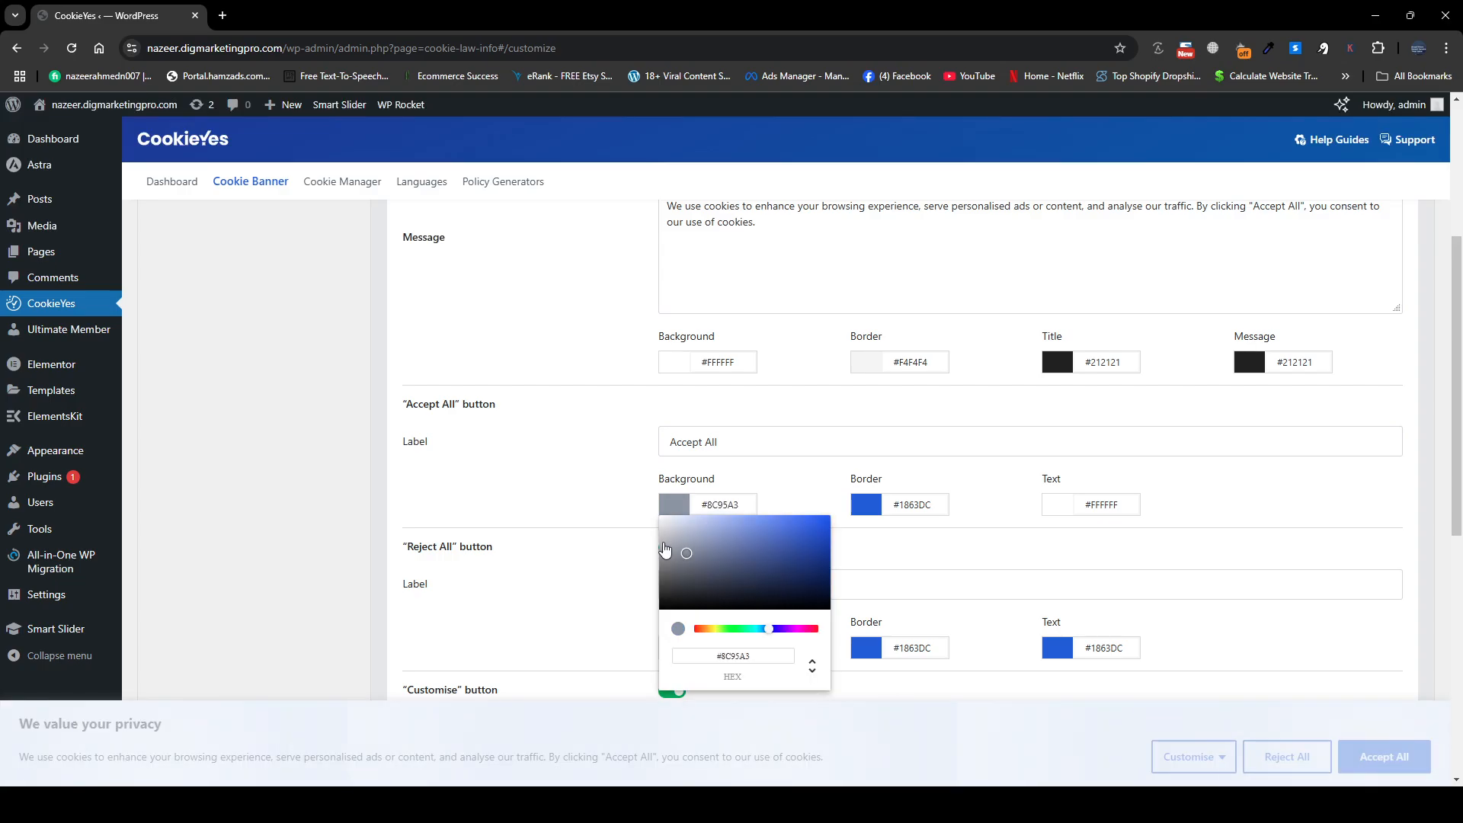
click(665, 549)
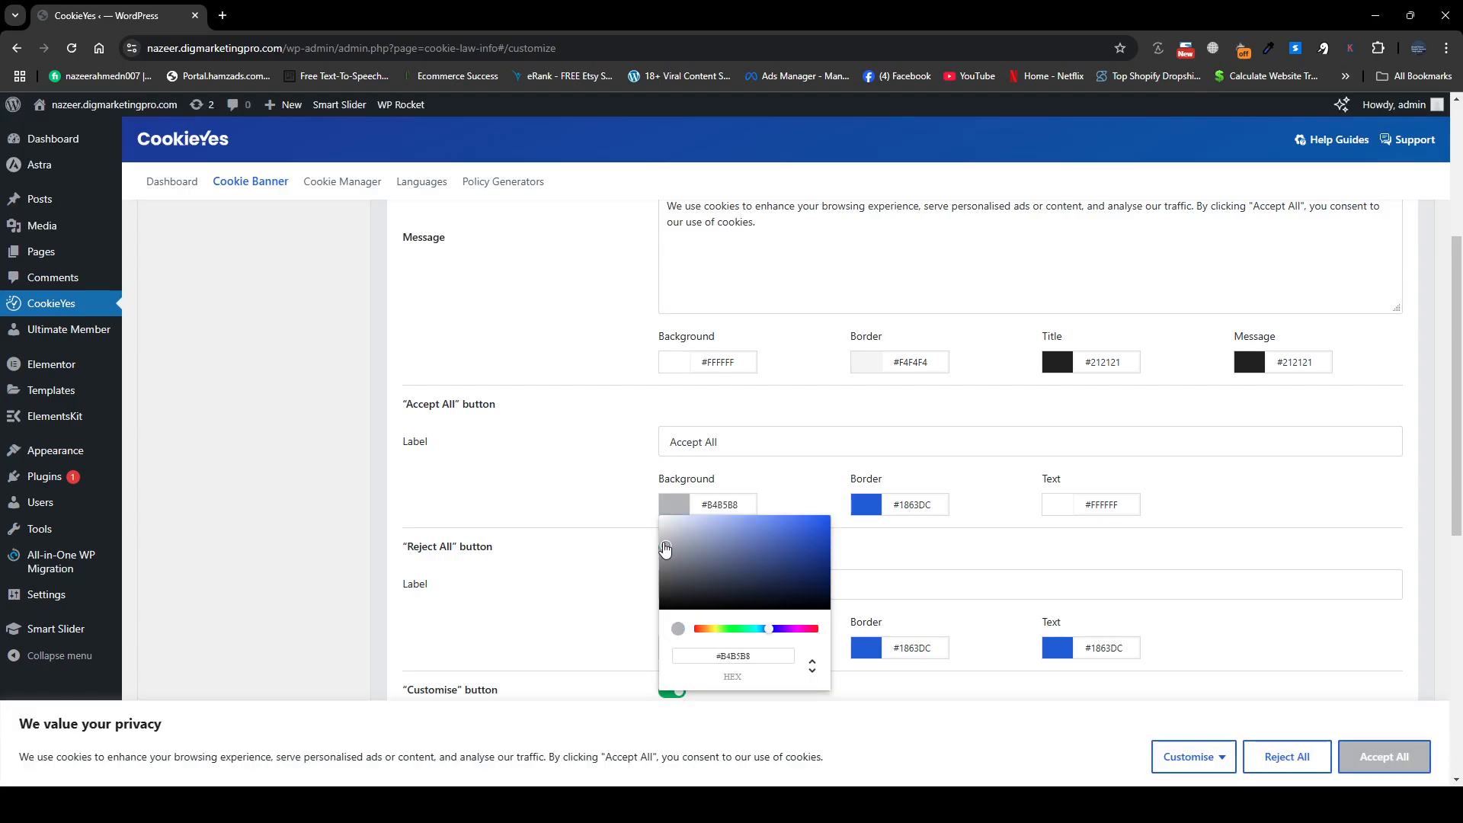
drag(770, 629, 717, 629)
click(685, 562)
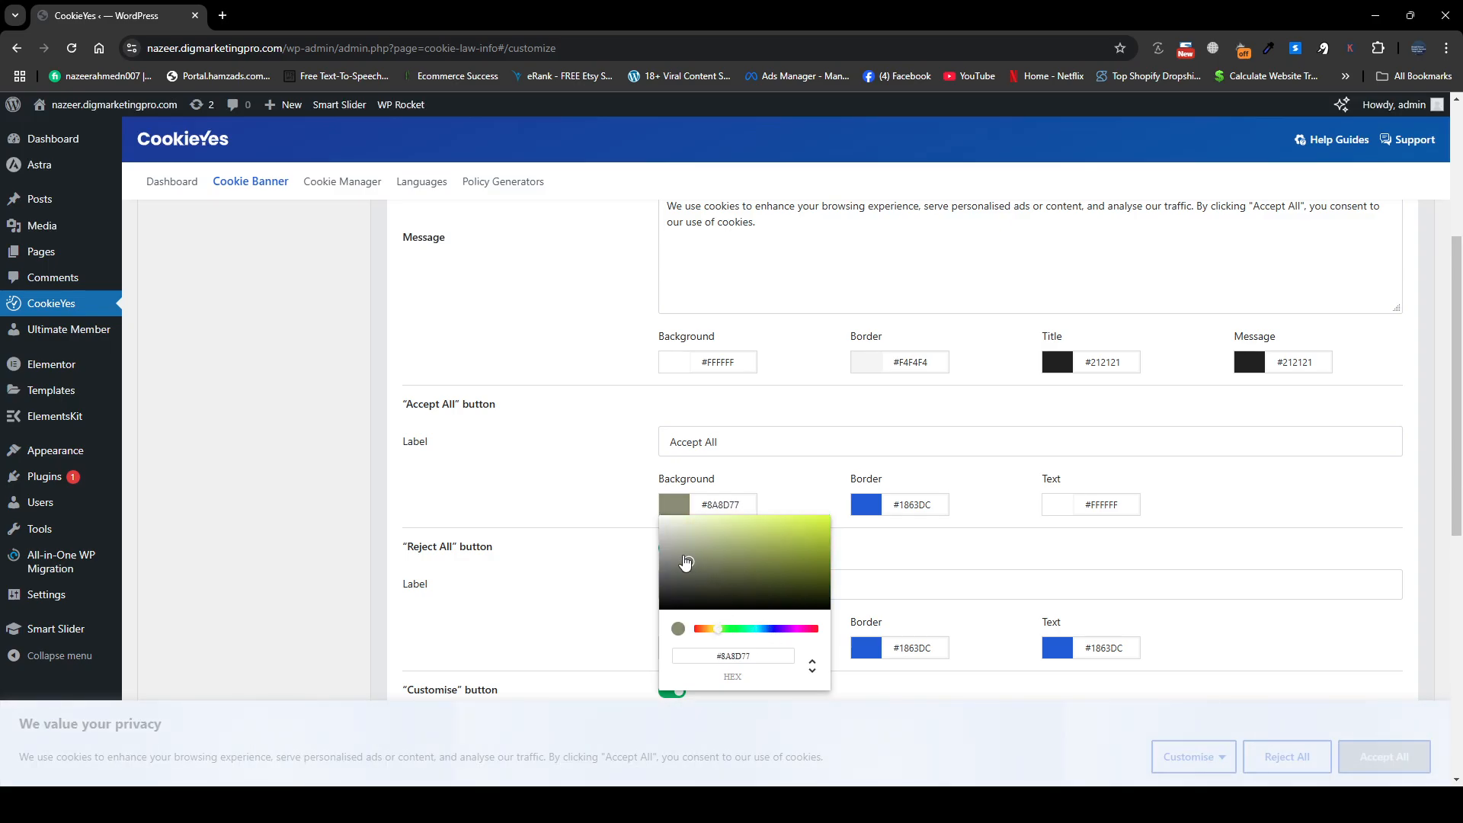
drag(686, 561, 836, 510)
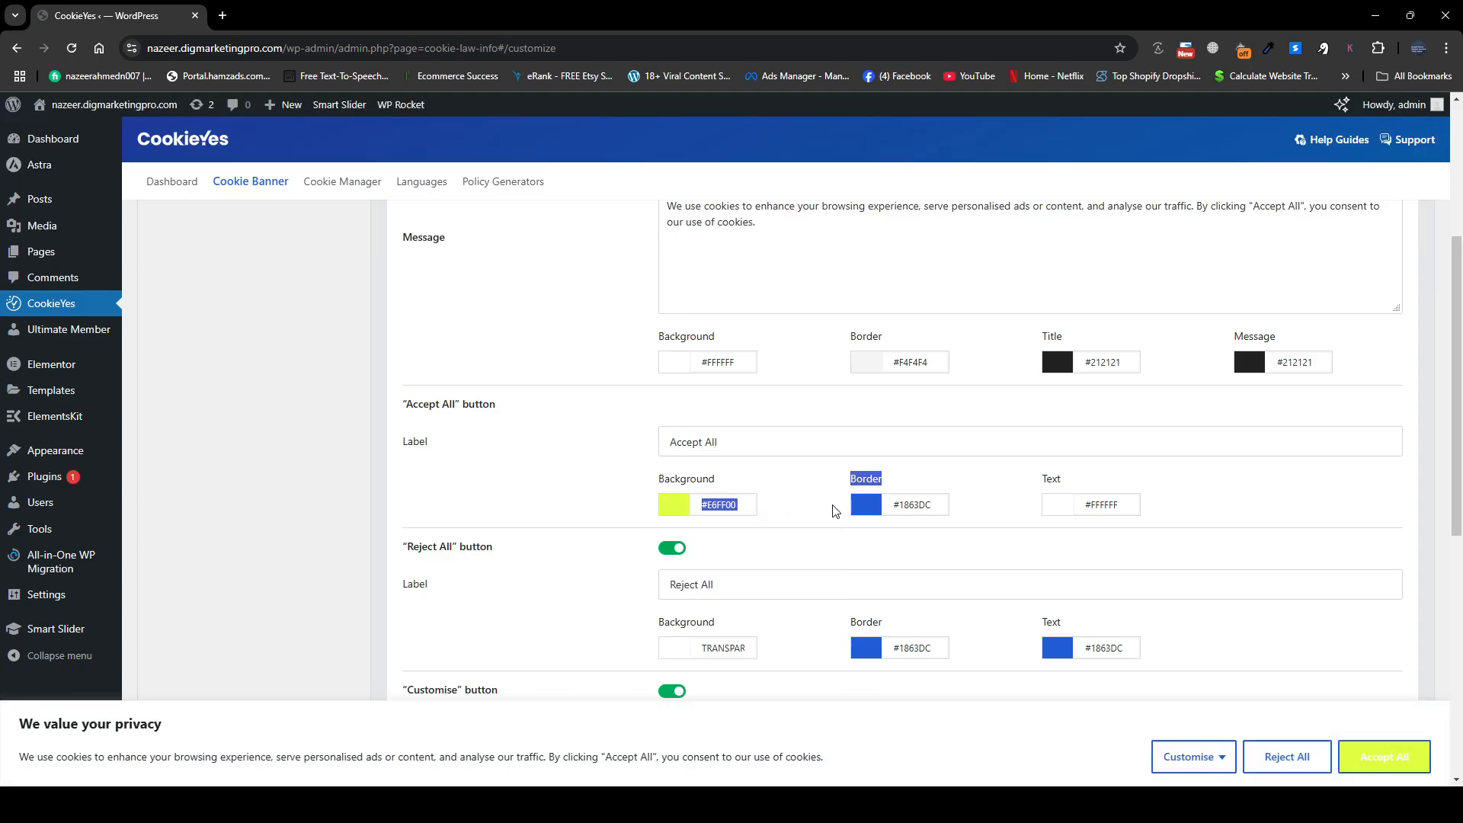
click(672, 503)
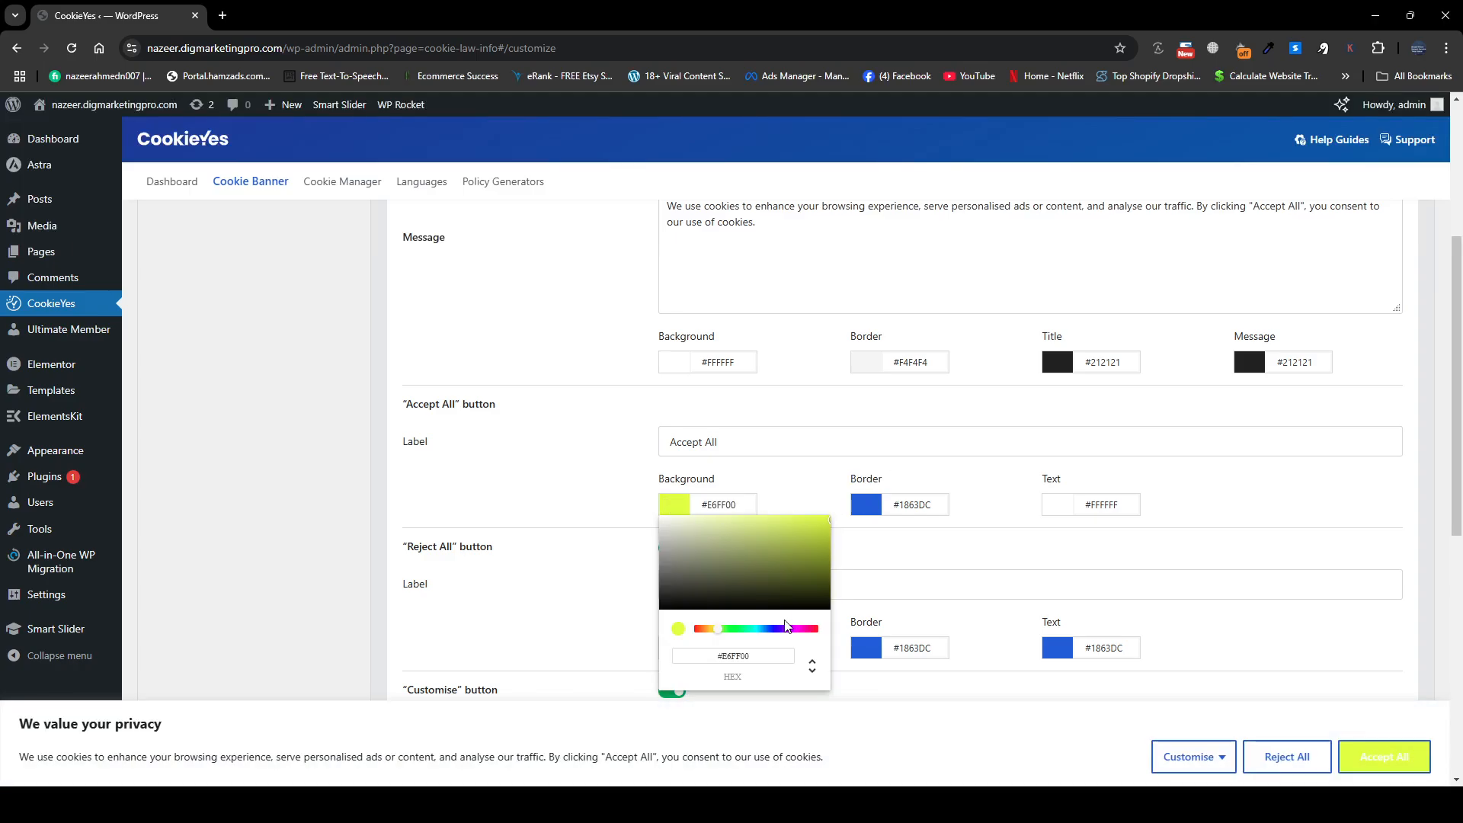
click(770, 629)
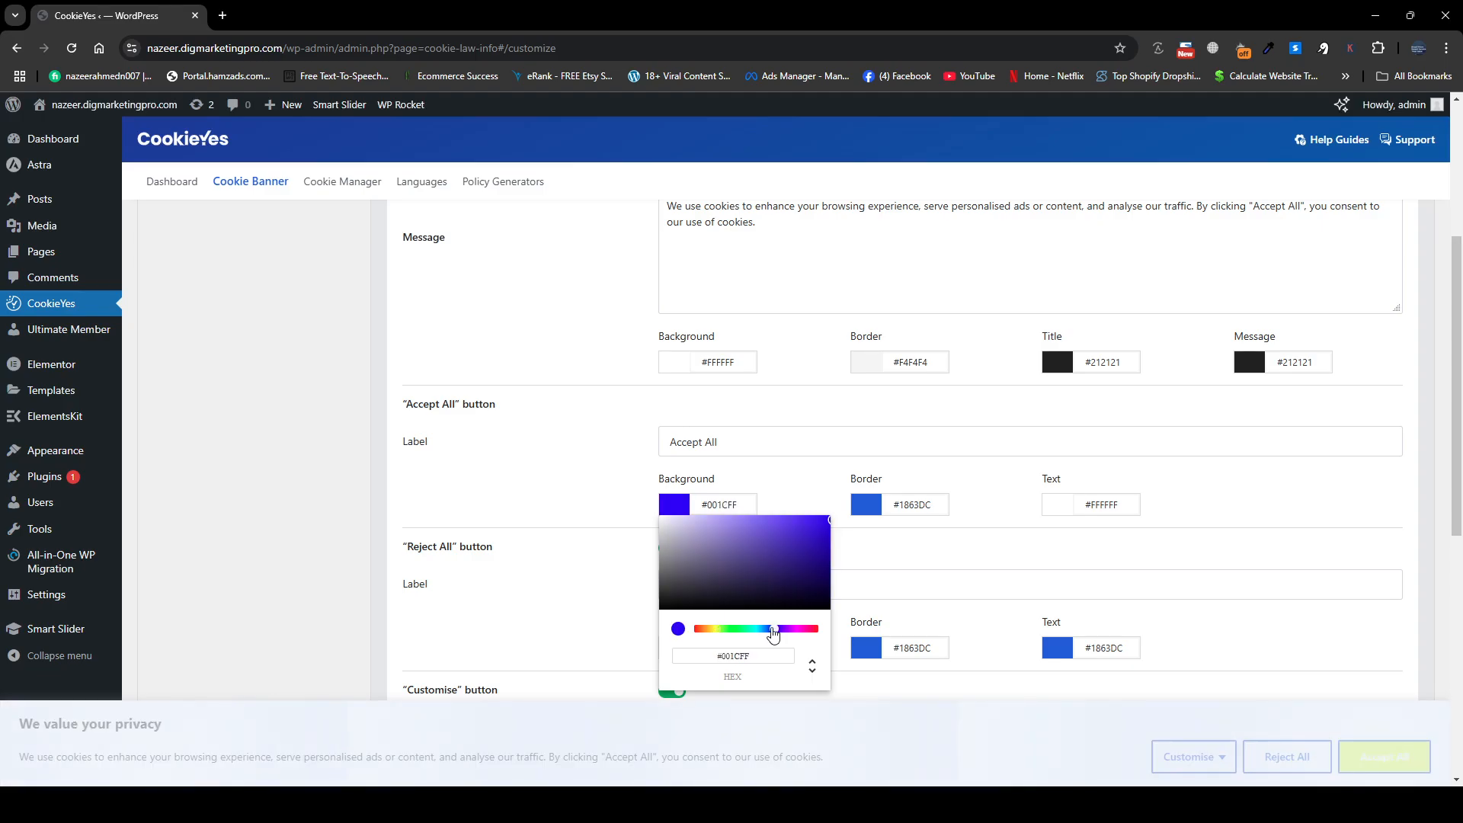
click(589, 525)
- Enable the Close [X] button for the cookie notice, leaving the cookie policy URL empty
scroll(597, 529, down, 6)
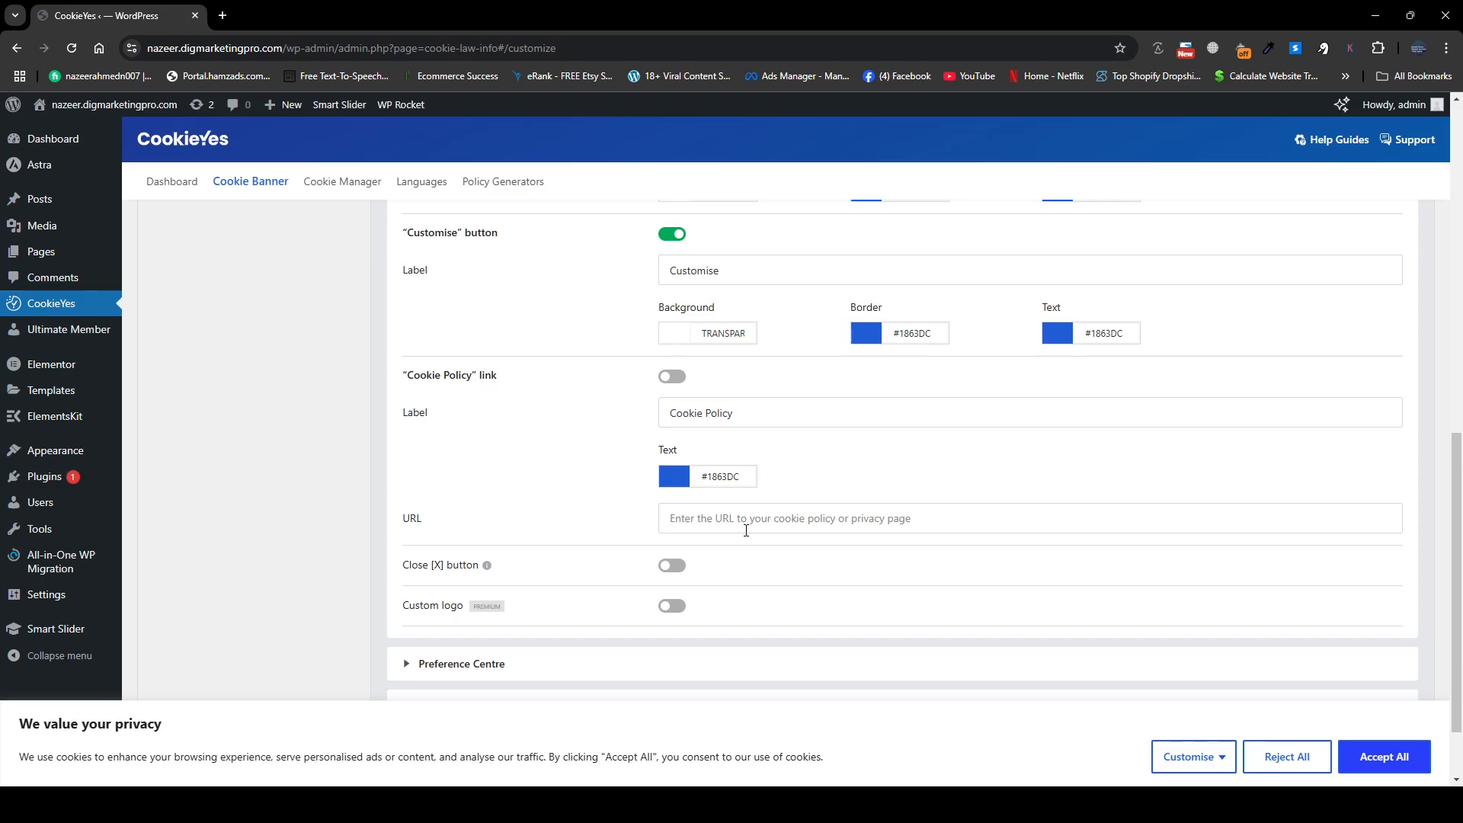
click(746, 531)
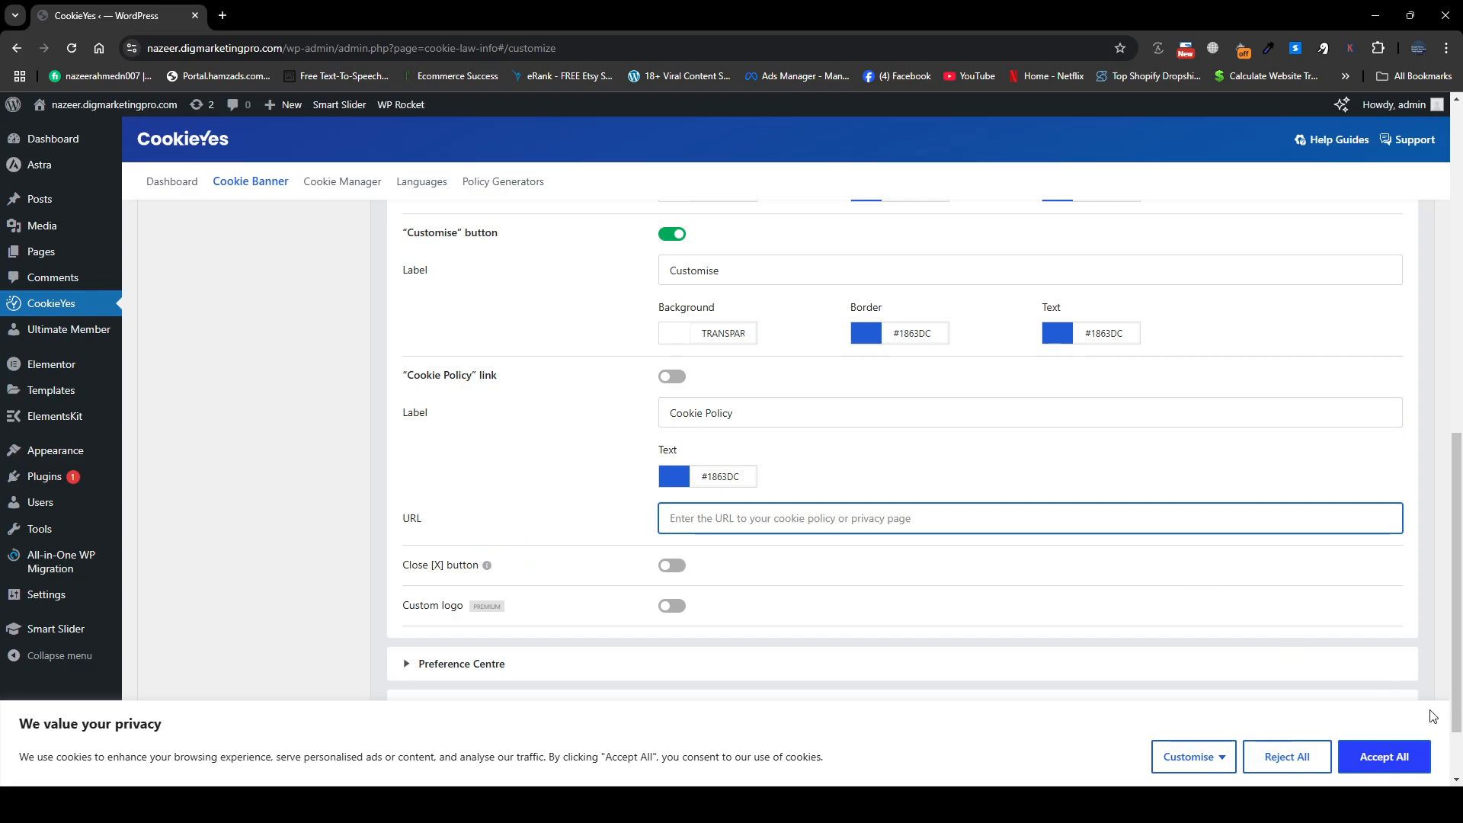
click(671, 567)
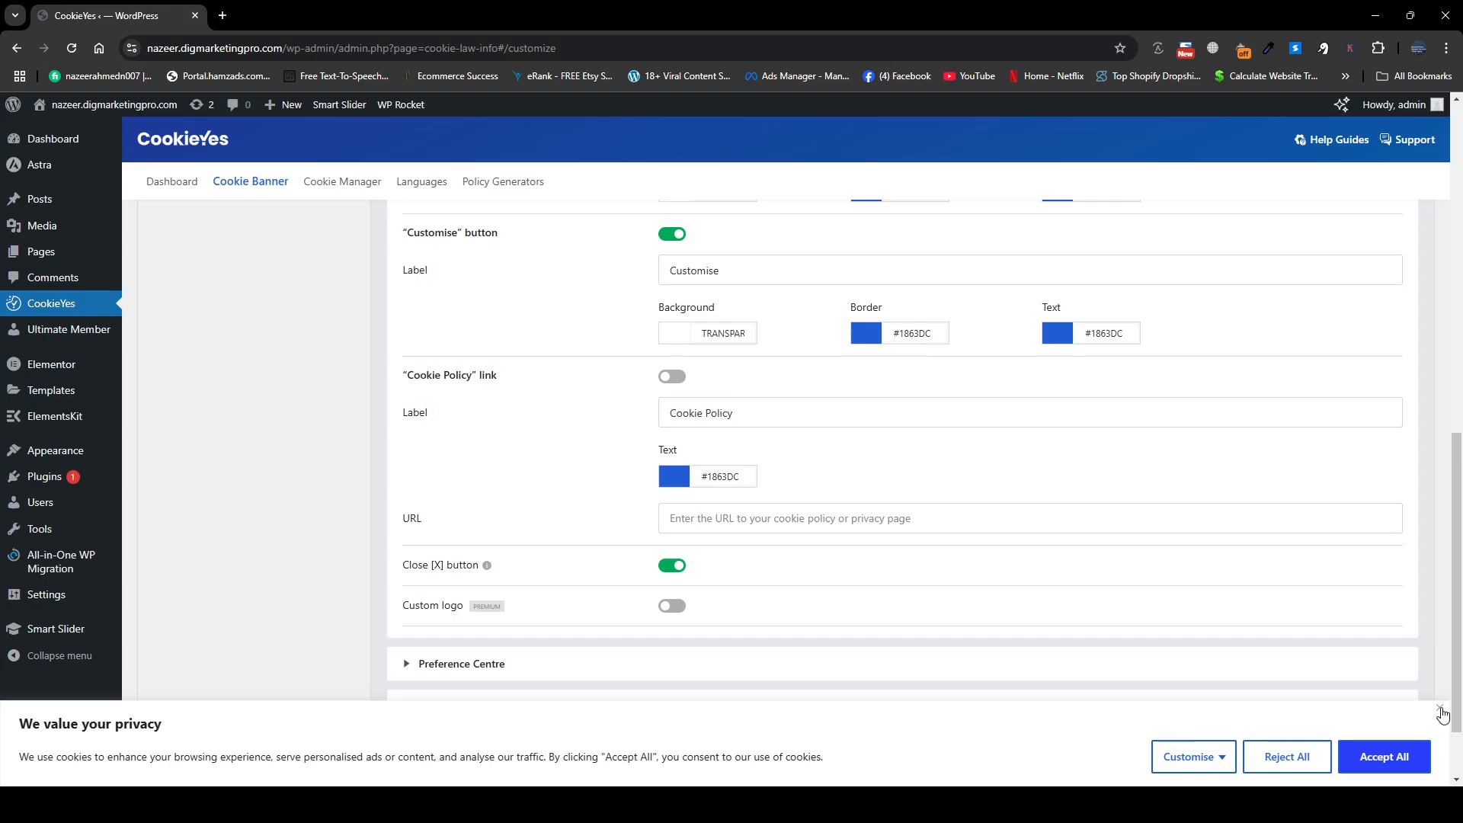
- Review the banner's Preference Centre content settings and the Custom CSS settings
scroll(490, 566, down, 1)
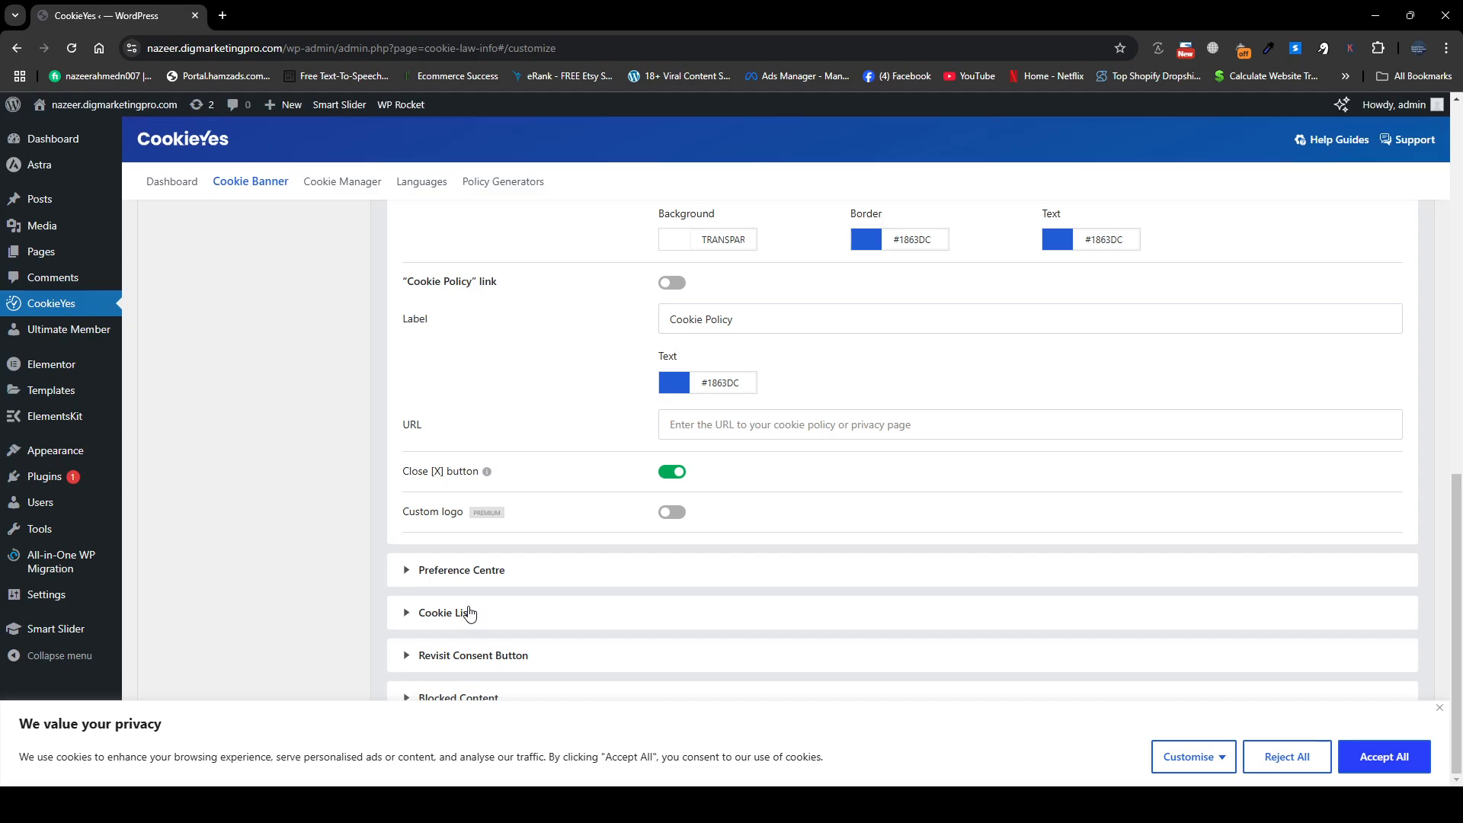
click(462, 573)
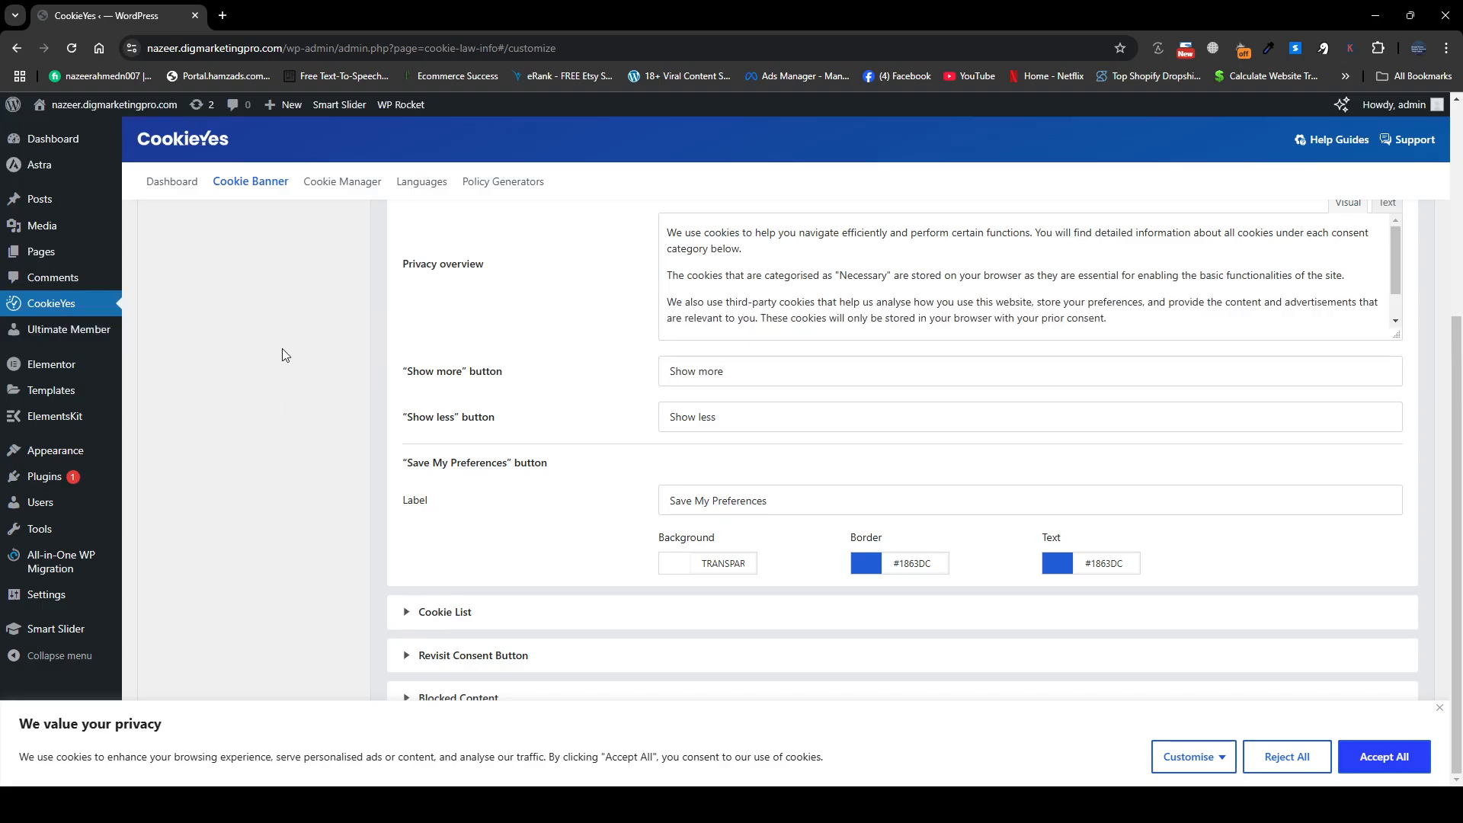
scroll(533, 460, up, 4)
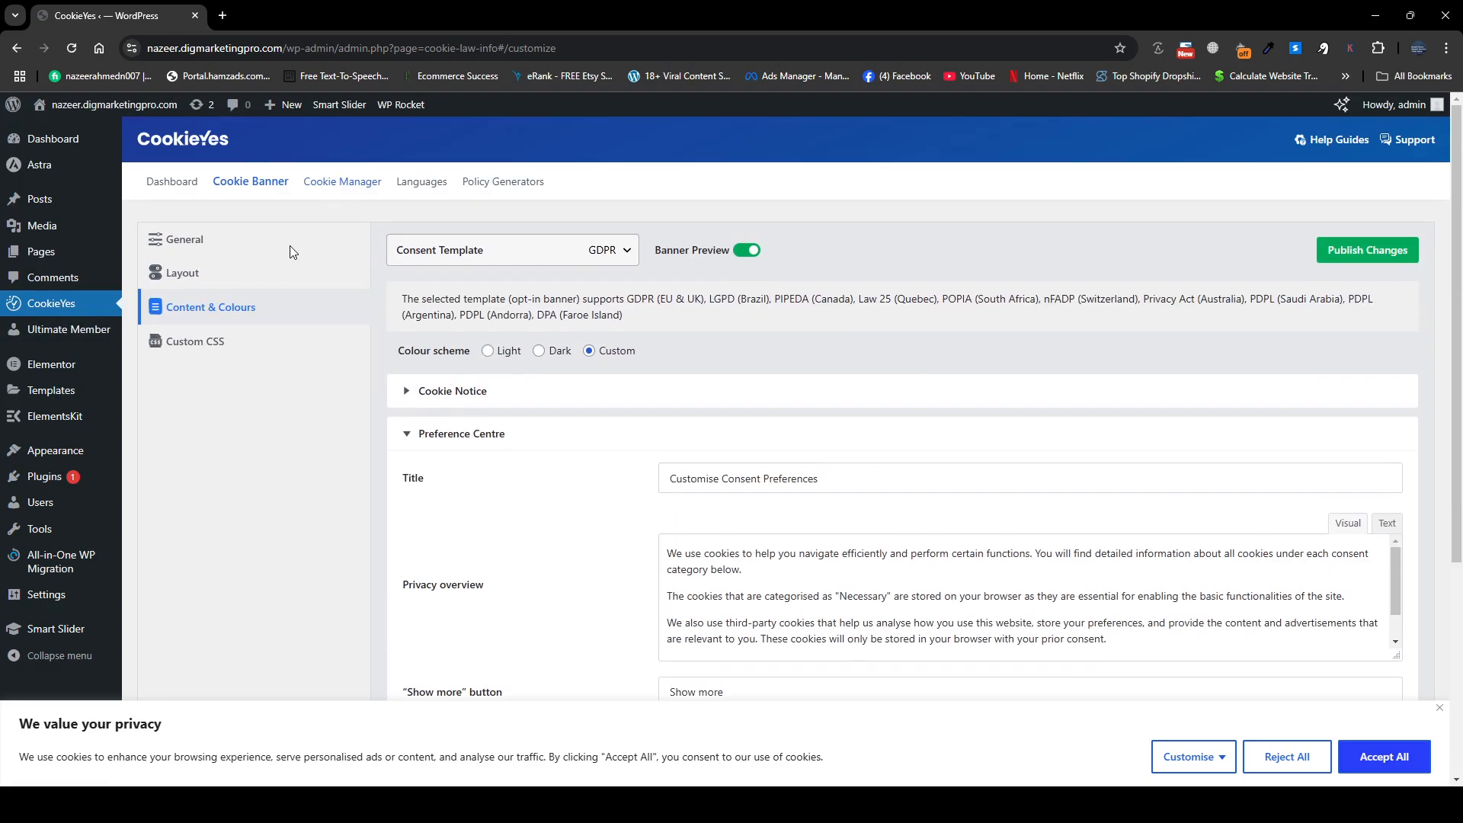
click(234, 346)
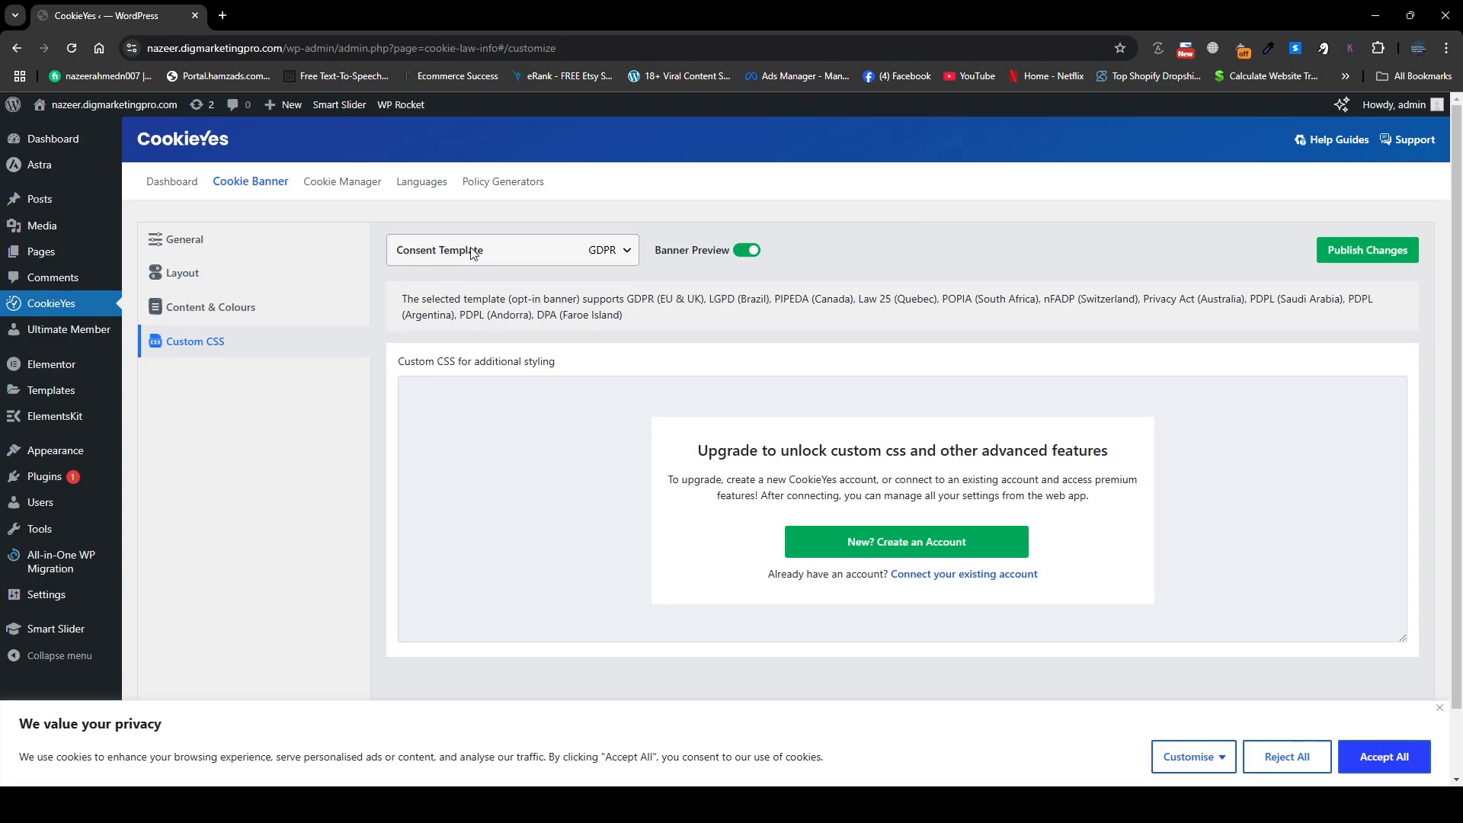
- Stay on the Cookie Banner page instead of discarding the edits, and publish the banner changes
click(351, 188)
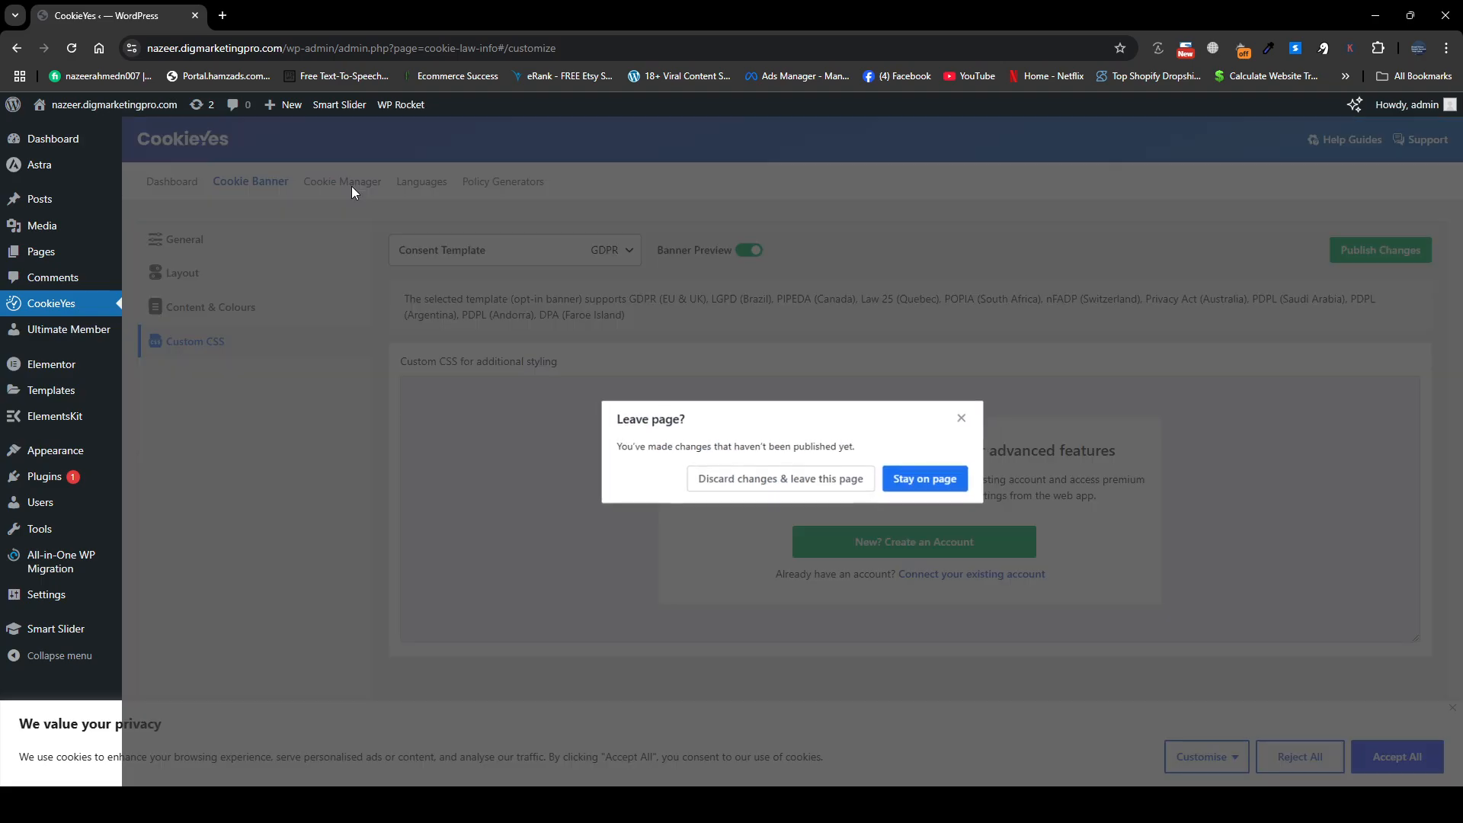
click(961, 419)
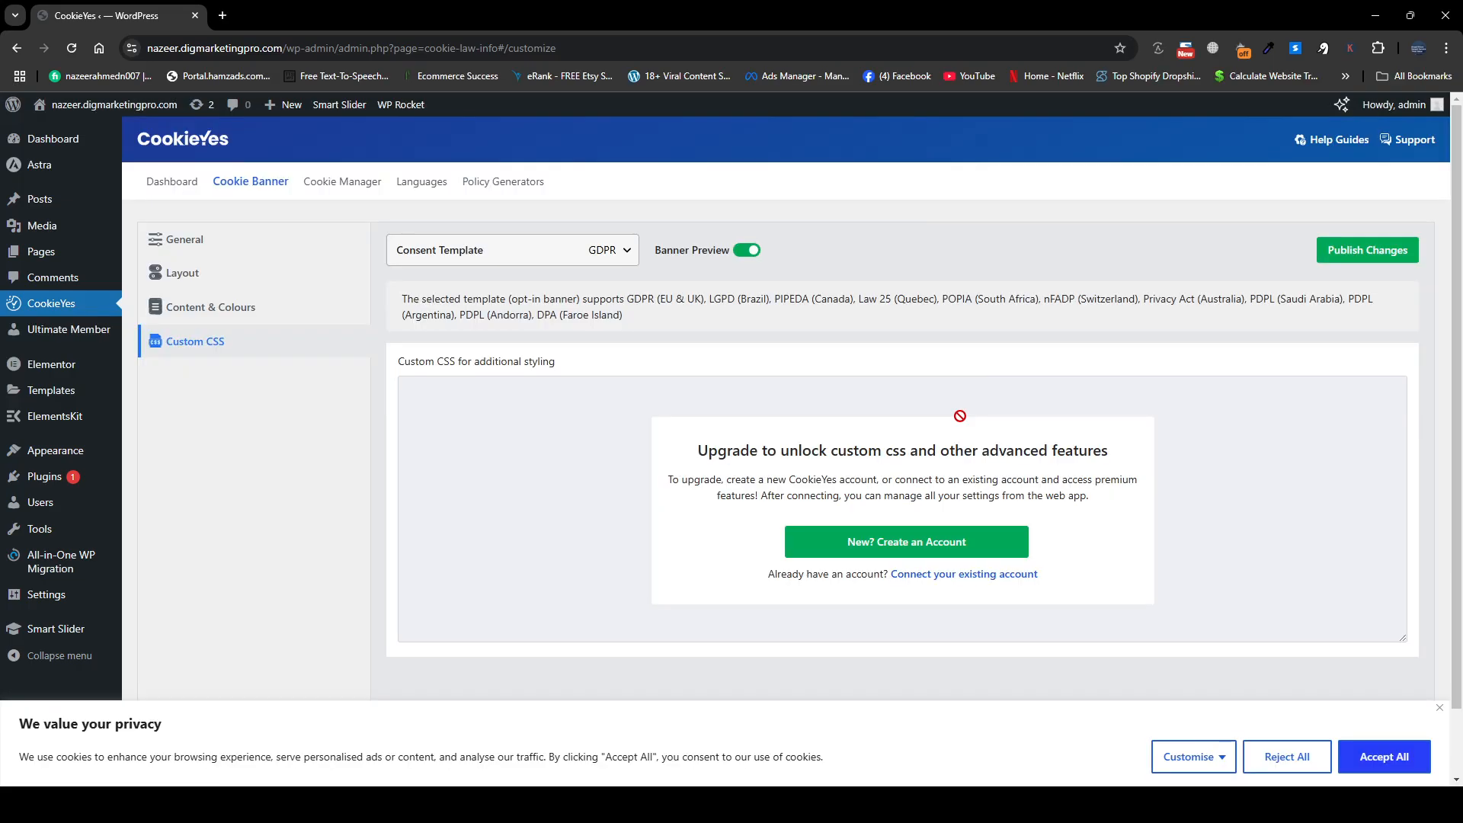
click(1360, 256)
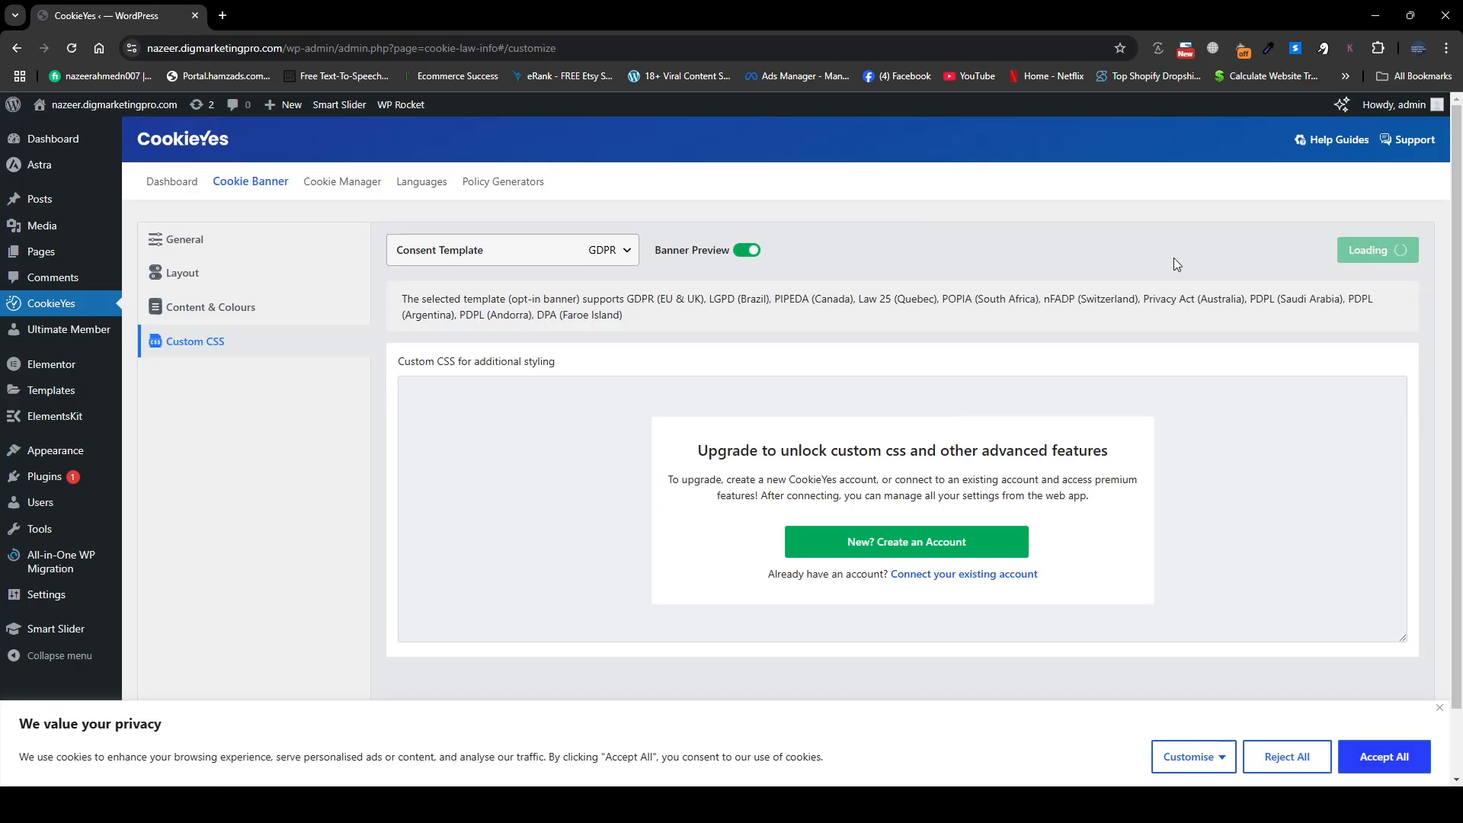
- Look over the Cookie Manager's cookie list and the English language content with the banner preview on, and return to the language list
click(337, 191)
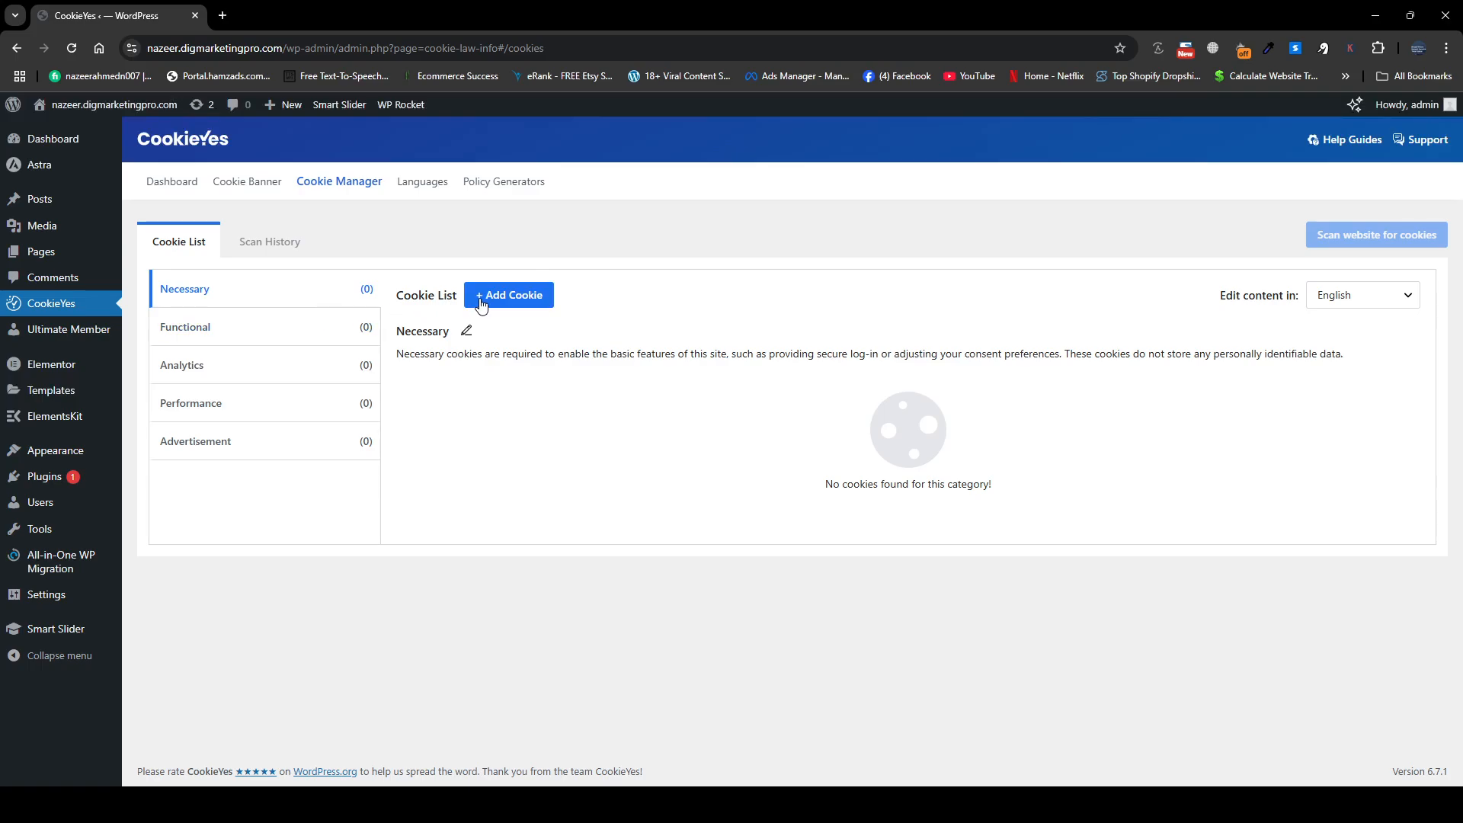
click(431, 181)
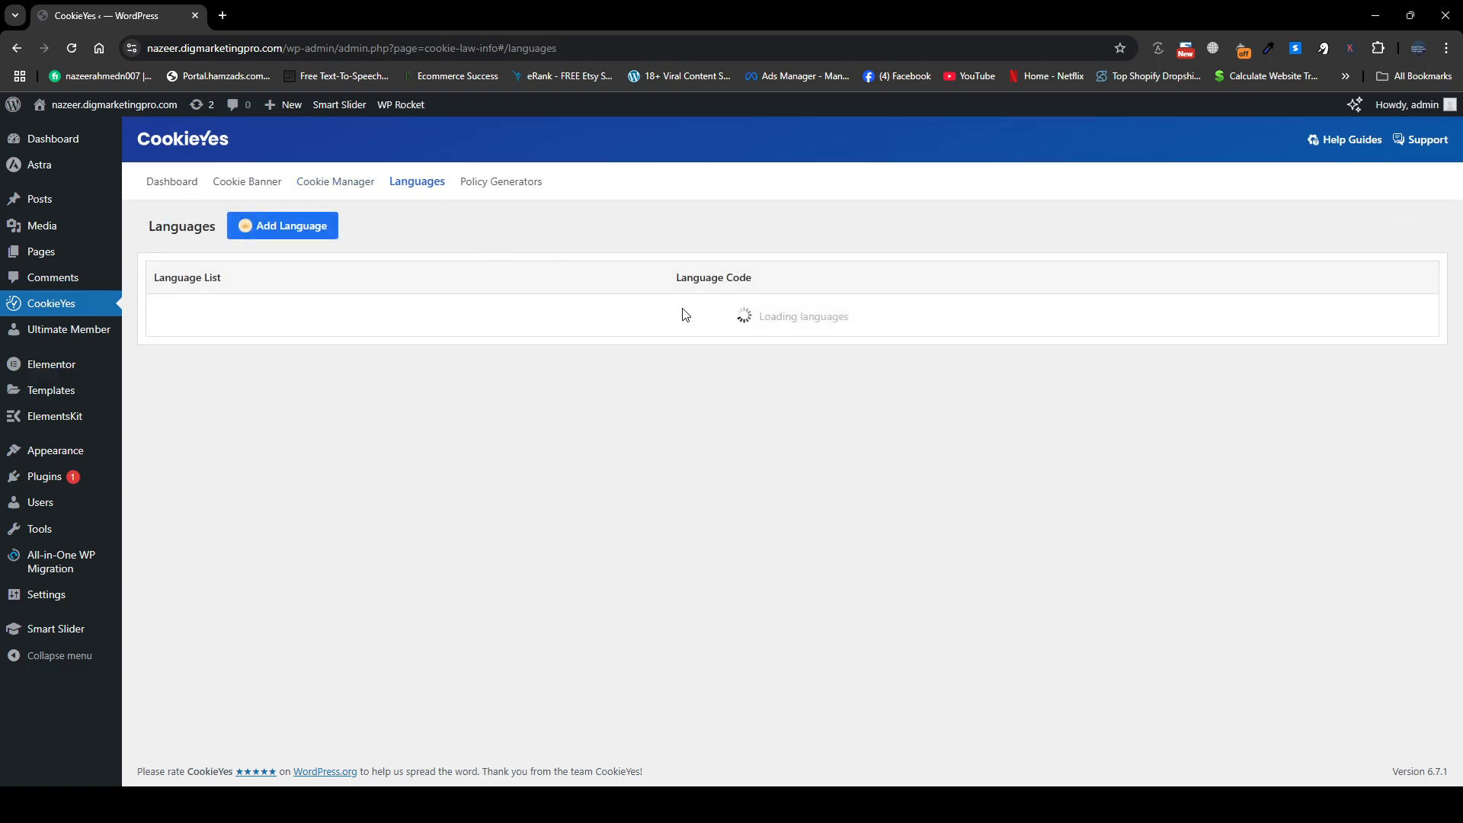
click(1350, 320)
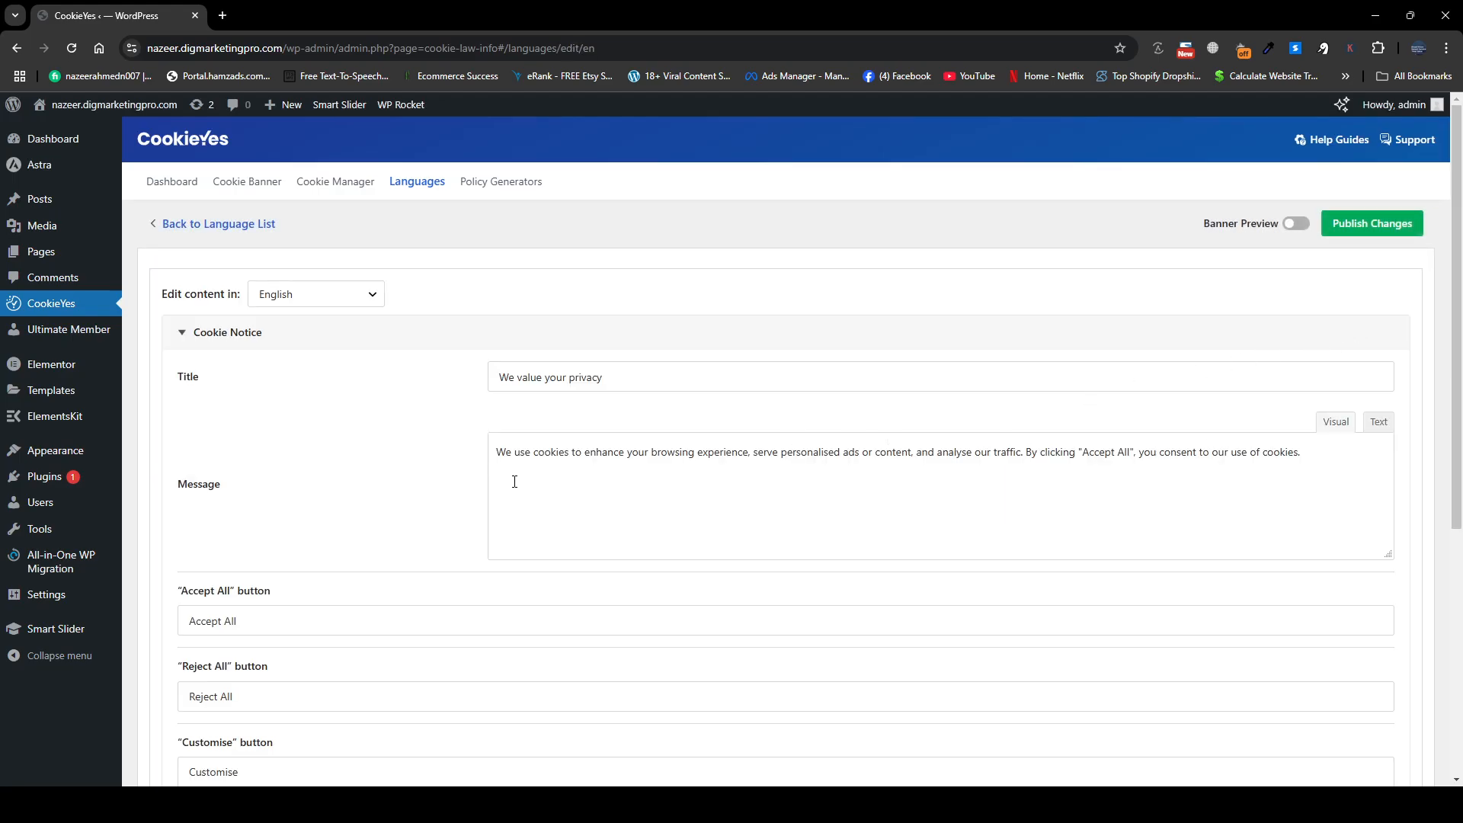
scroll(503, 484, down, 2)
scroll(501, 484, down, 3)
scroll(501, 488, up, 5)
click(1293, 223)
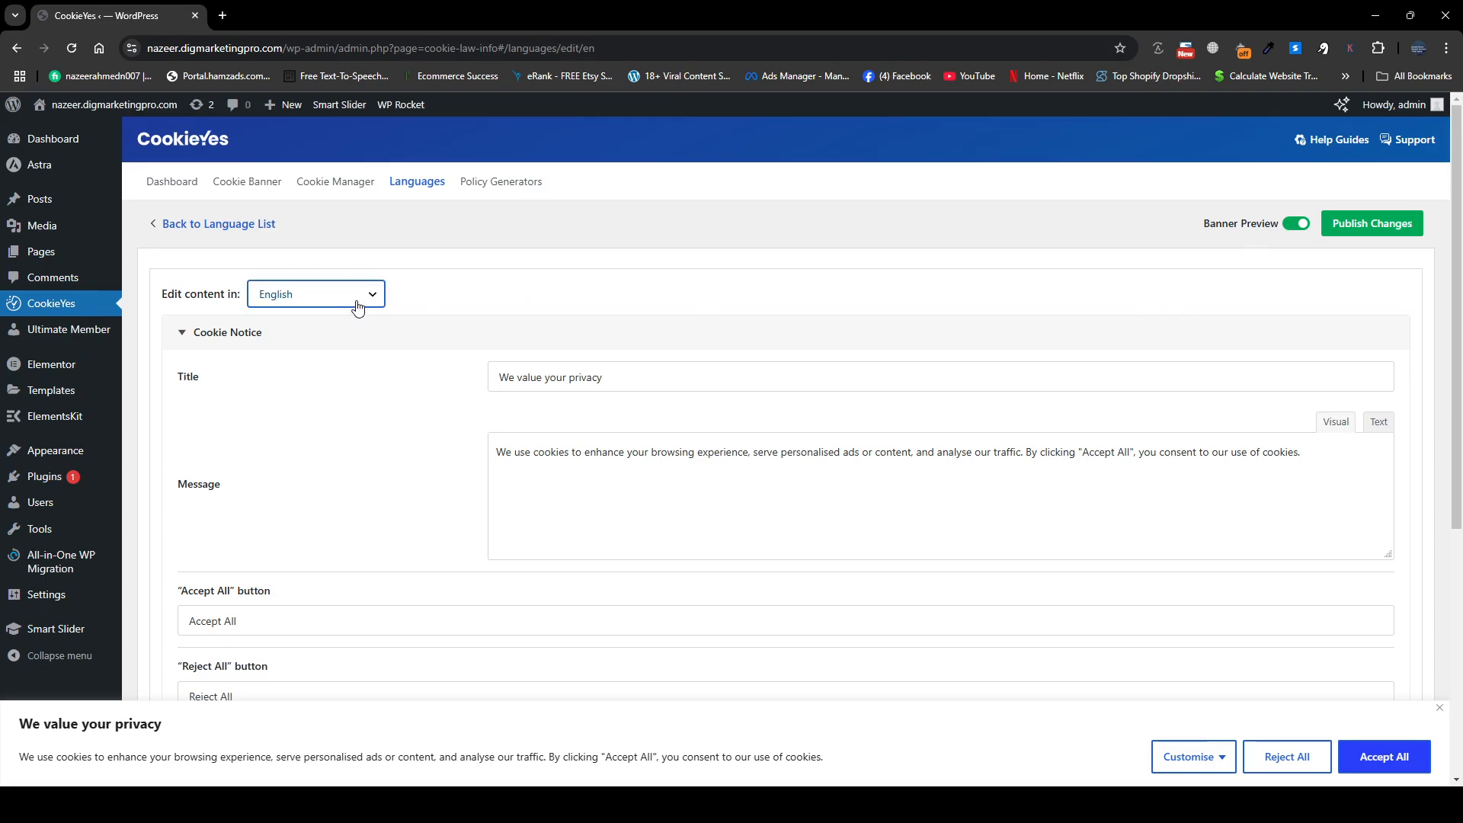
click(155, 225)
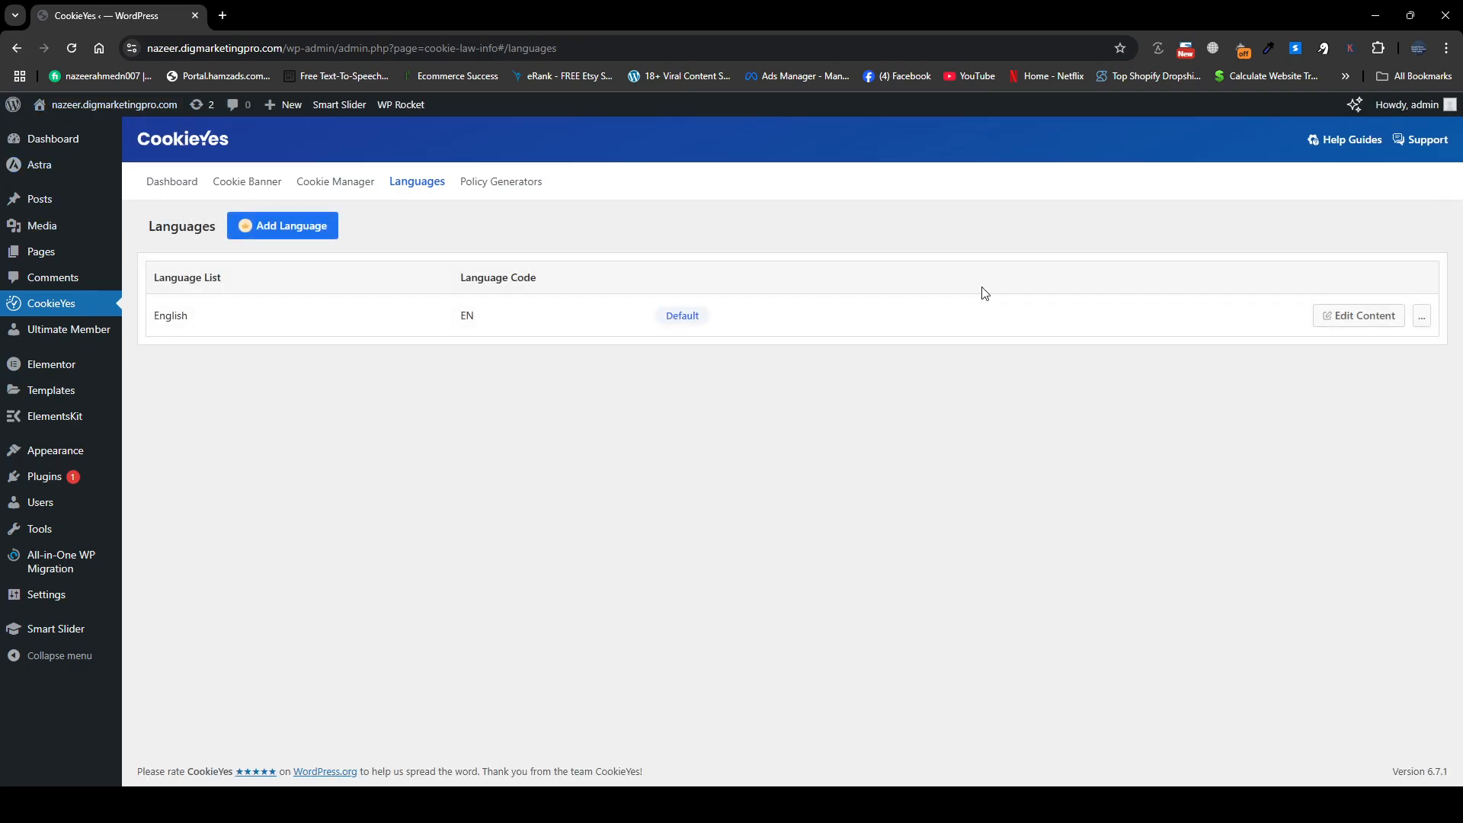
- Browse the languages offered as the default for English's replacement, and cancel without choosing one
click(1422, 316)
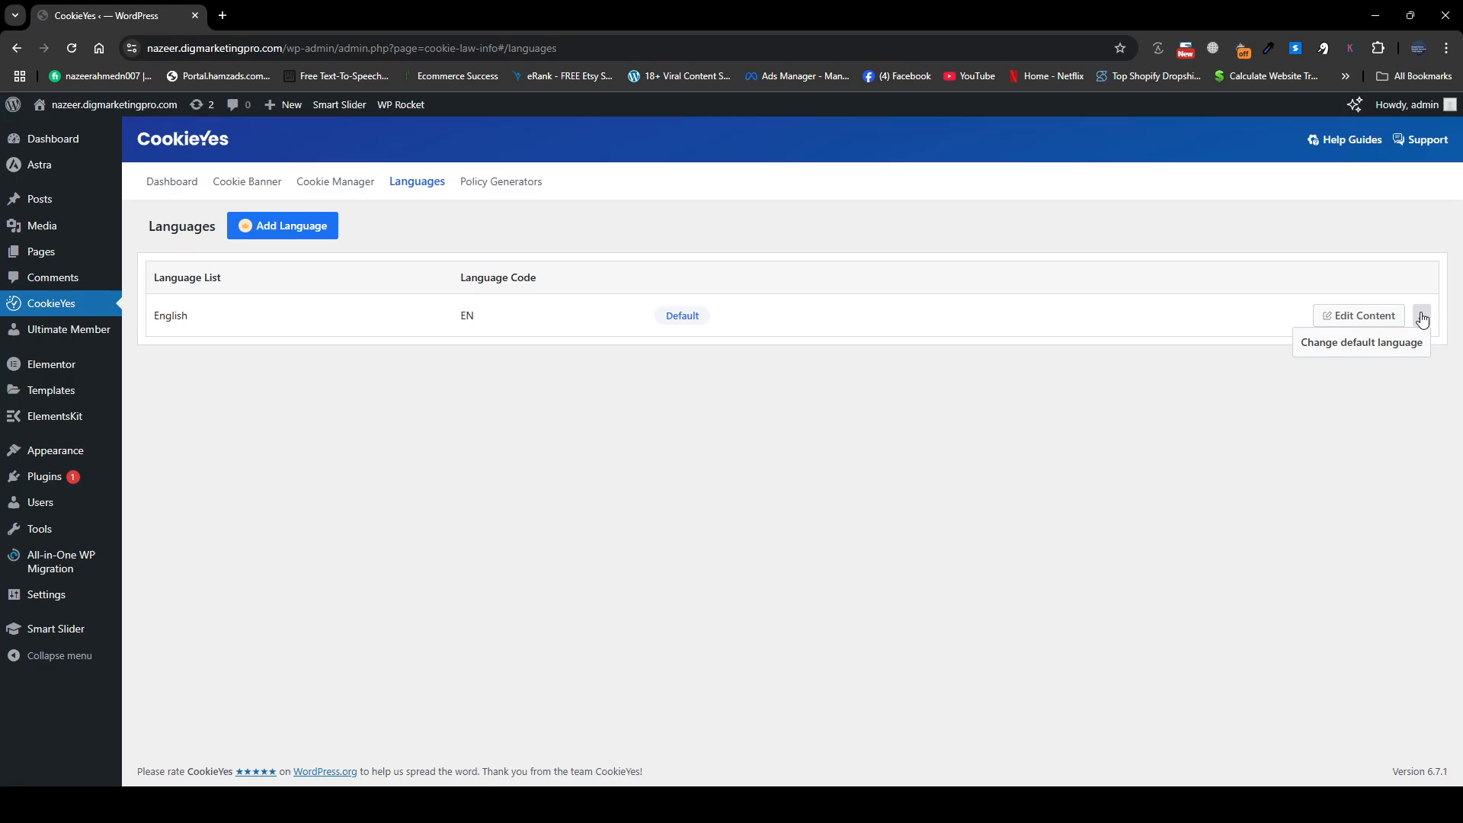
click(1383, 344)
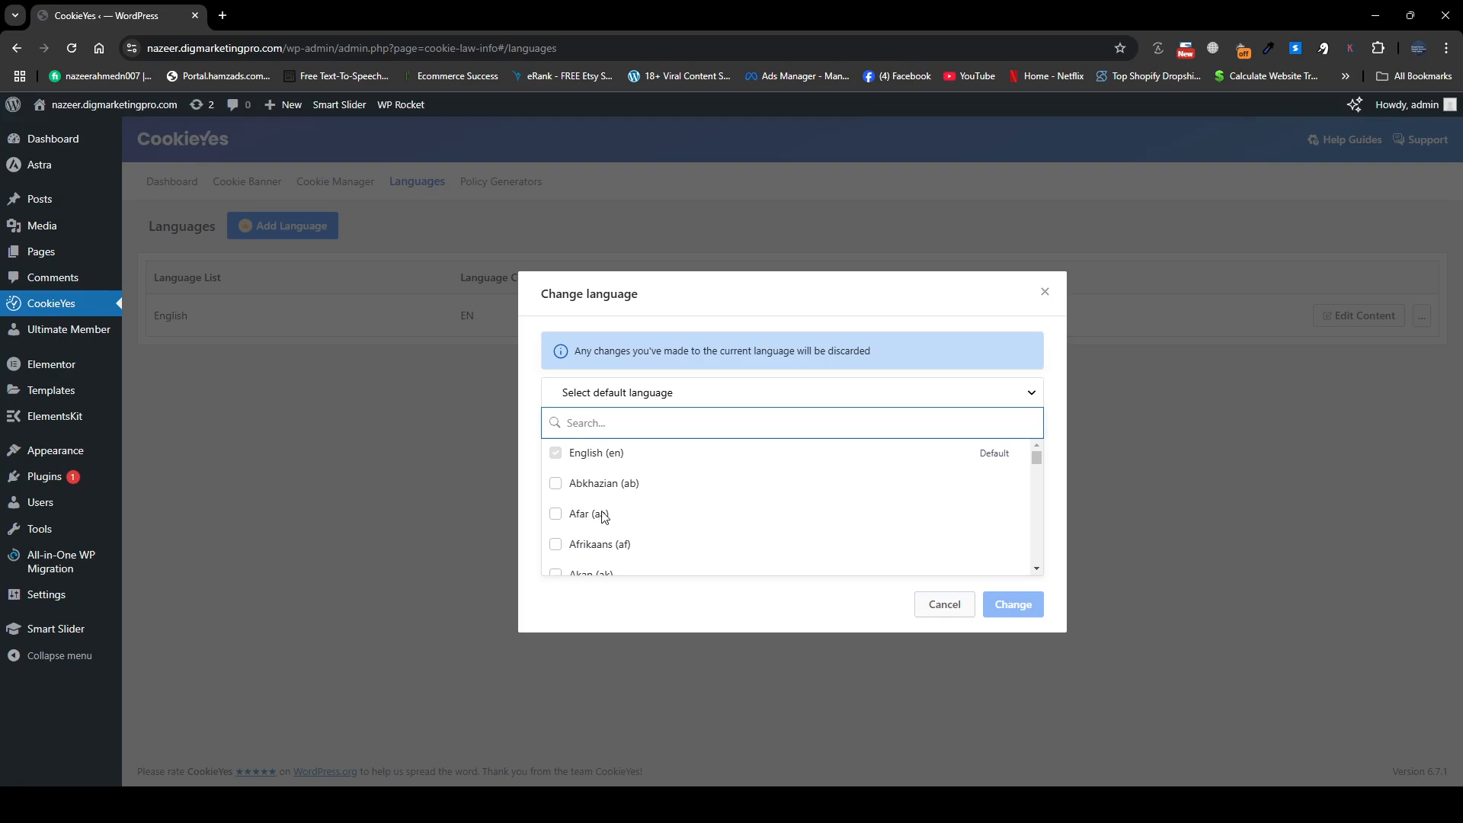
click(936, 607)
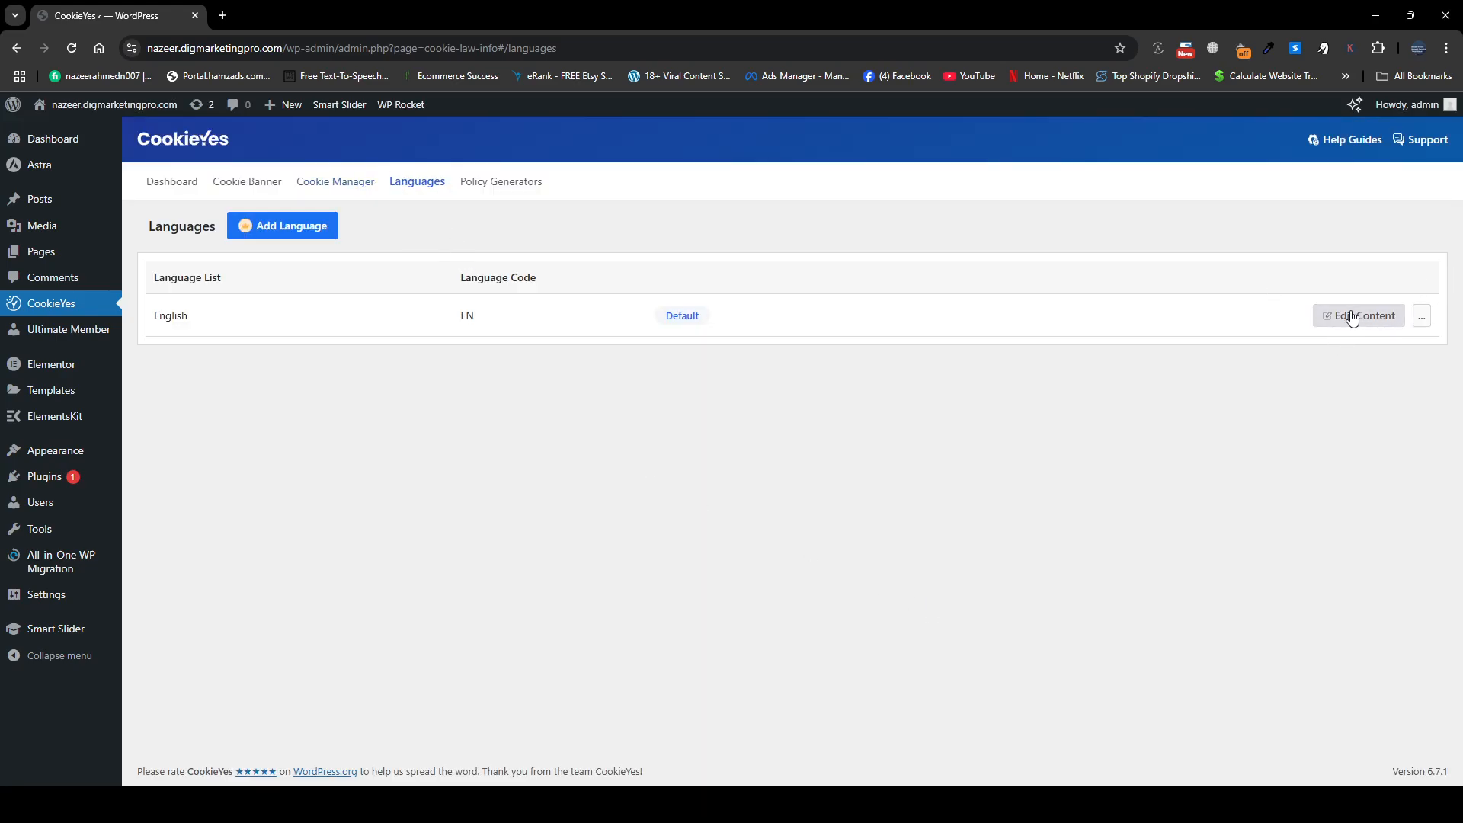
click(1422, 316)
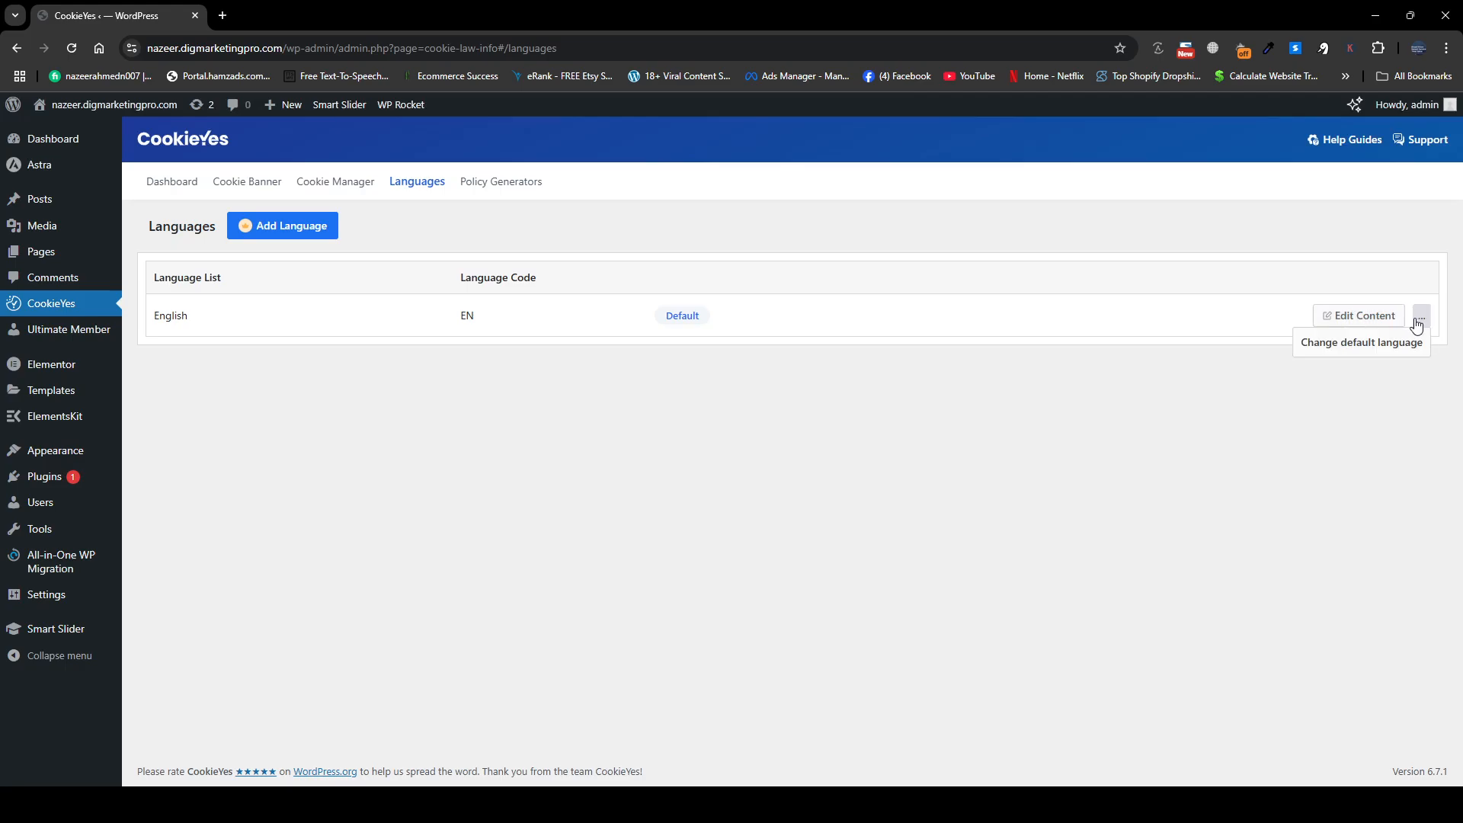
click(1374, 346)
scroll(711, 493, down, 5)
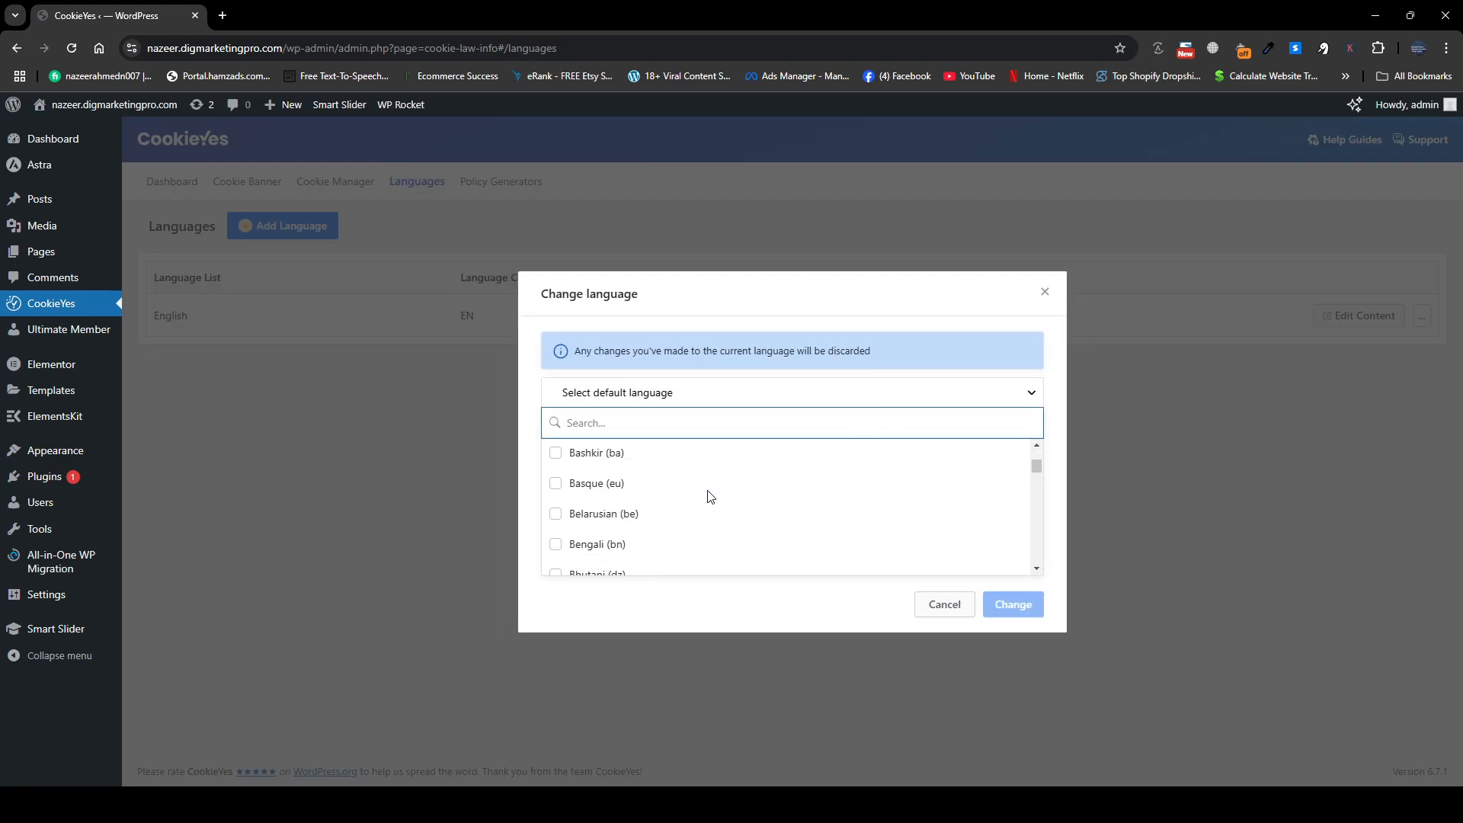
click(946, 608)
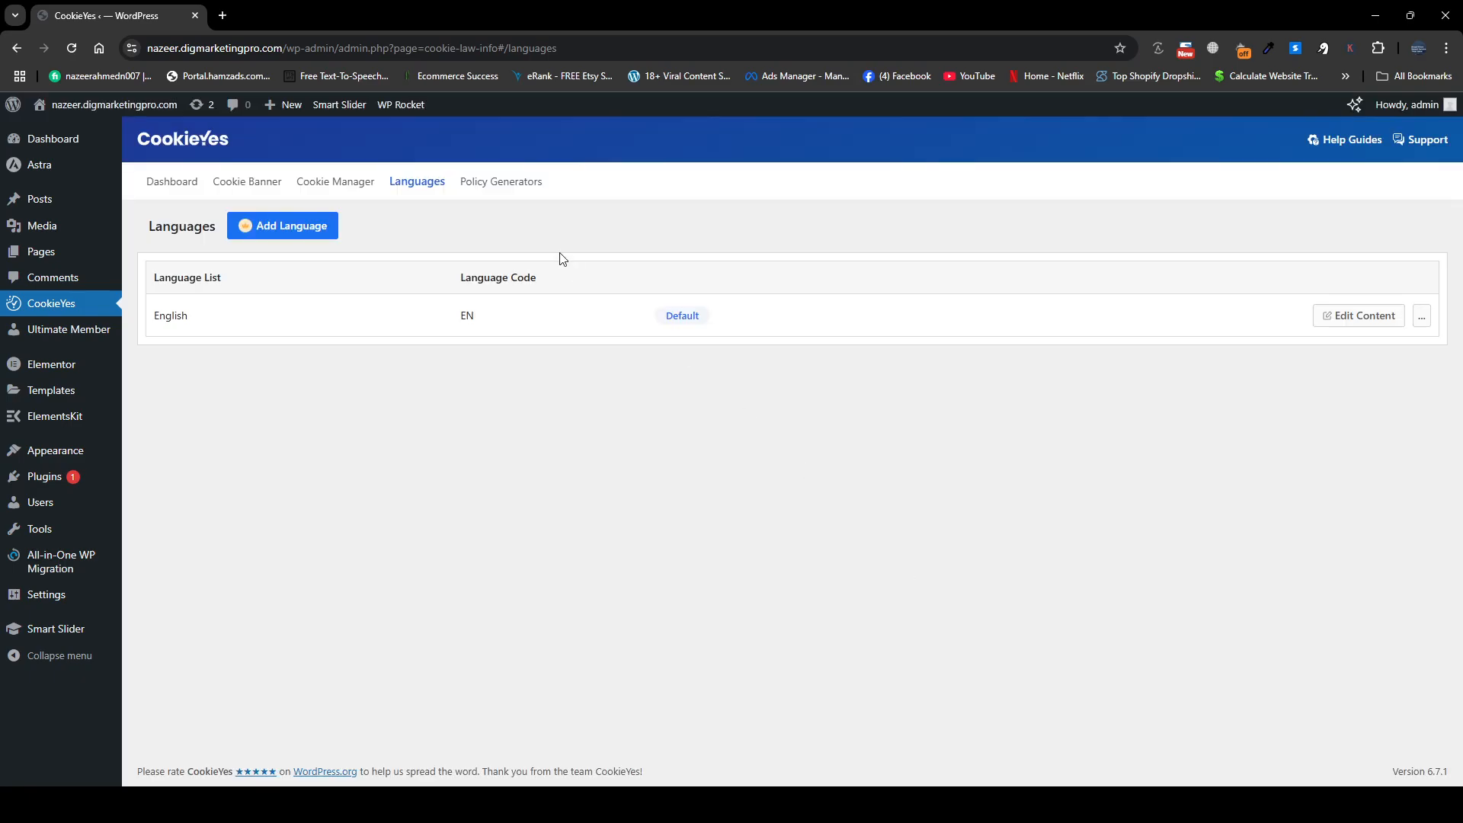
- Open the privacy policy generator, view its Company & Website Info form, and return to the WordPress admin
click(512, 183)
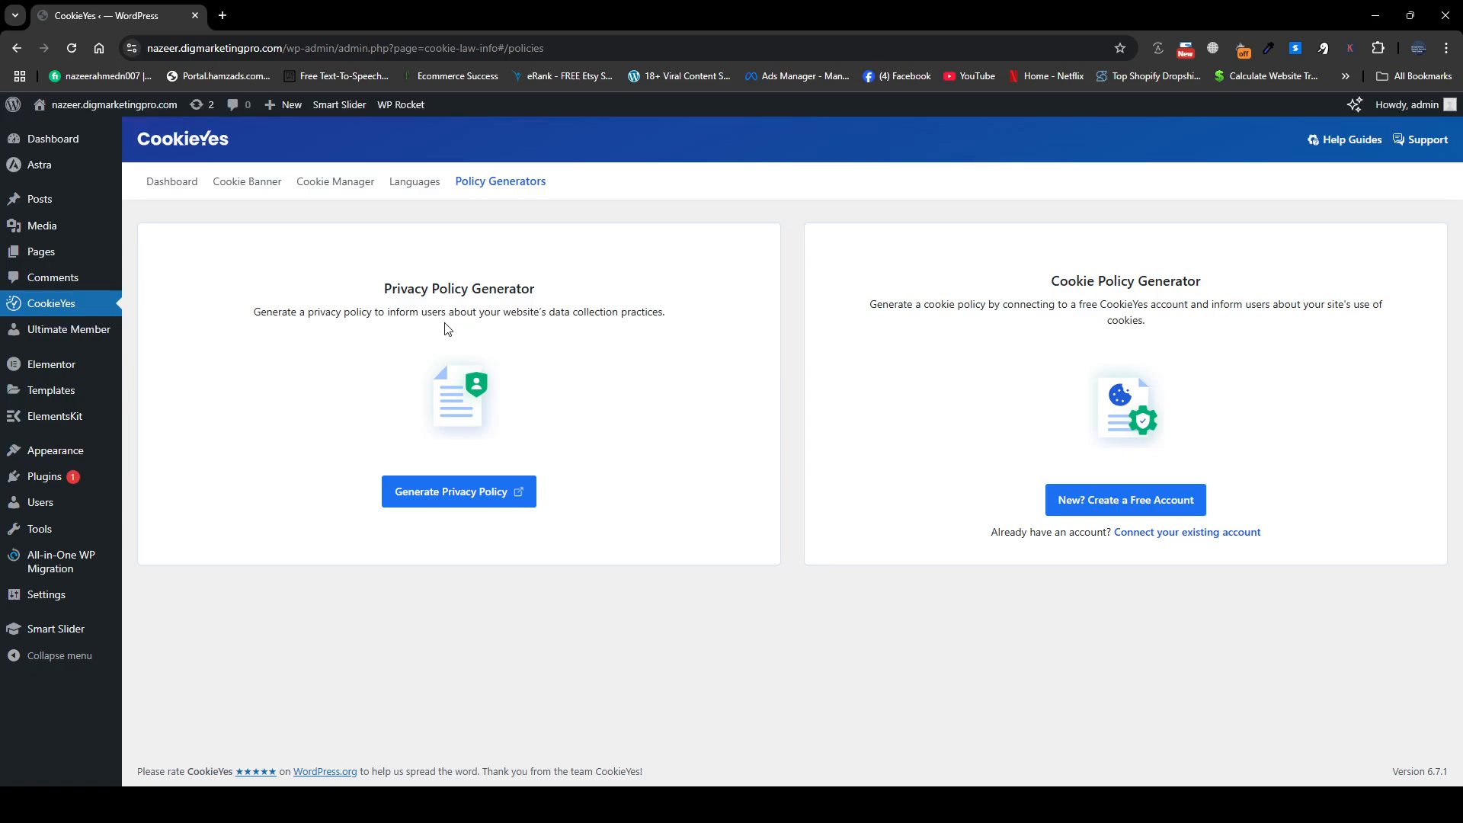
click(443, 494)
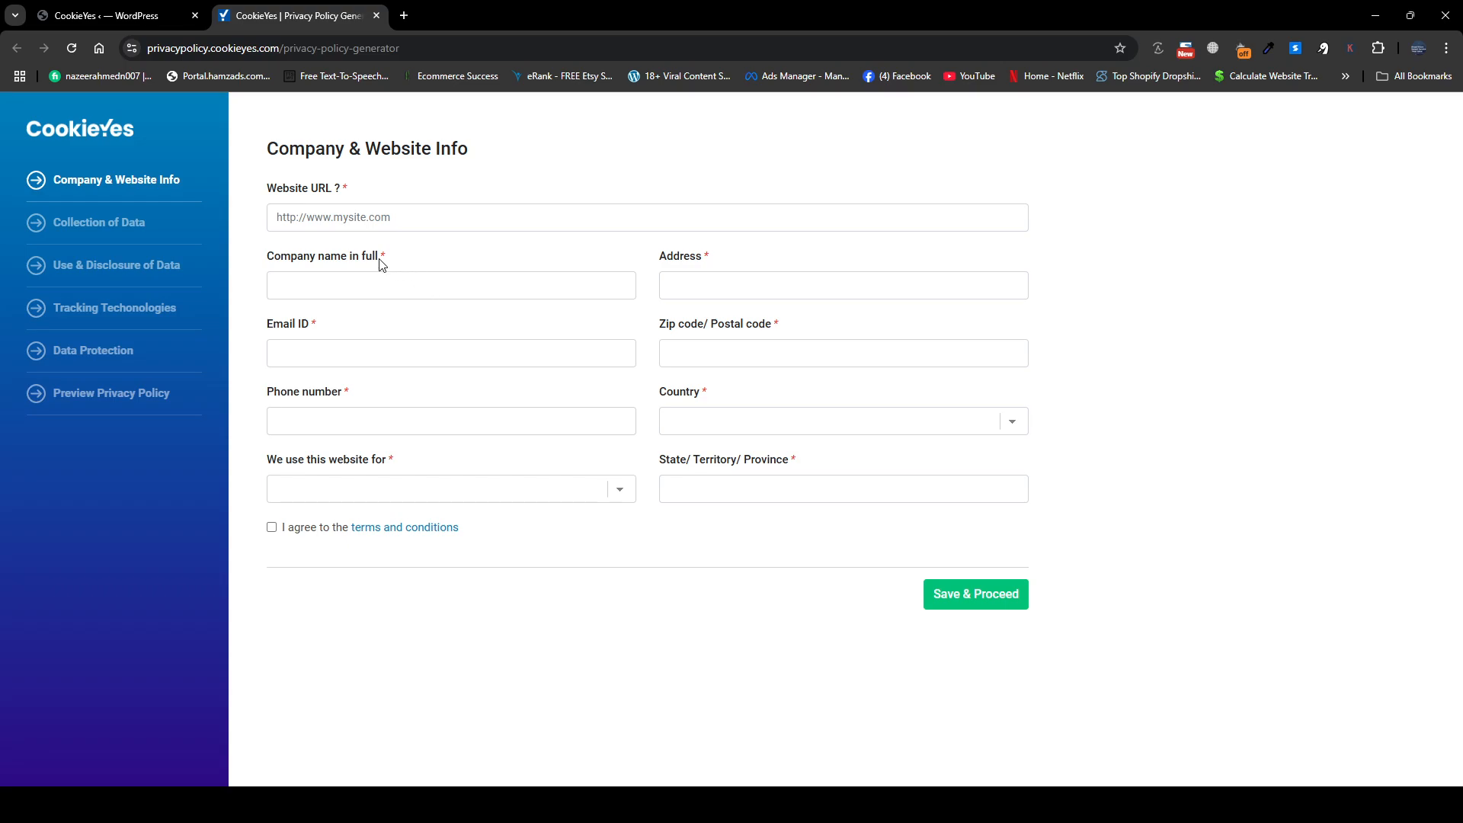
click(91, 11)
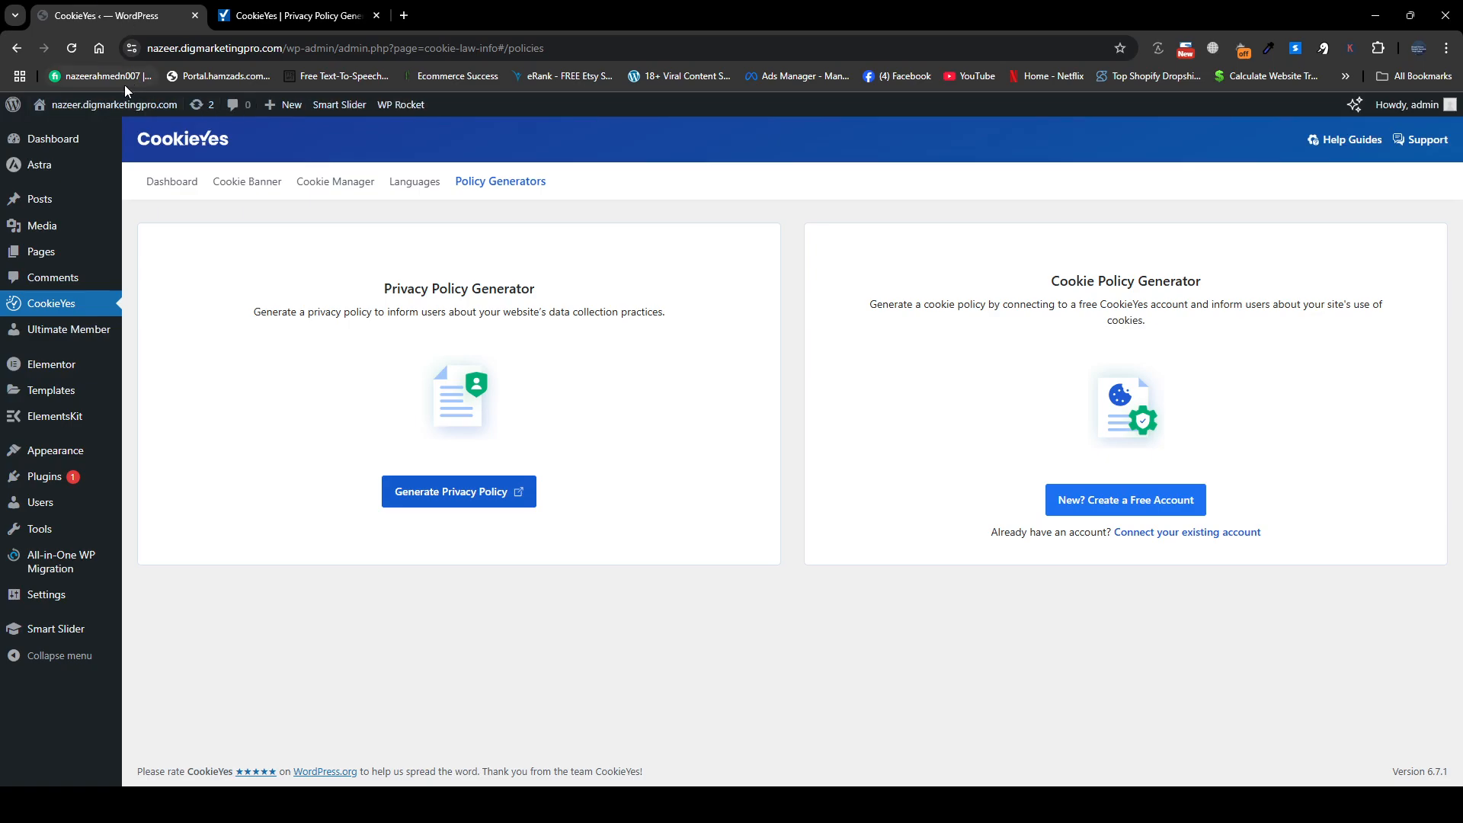
- Open the live site in a new tab, check the cookie banner on the home page, and expand its Customise consent preferences
ctrl+click(84, 130)
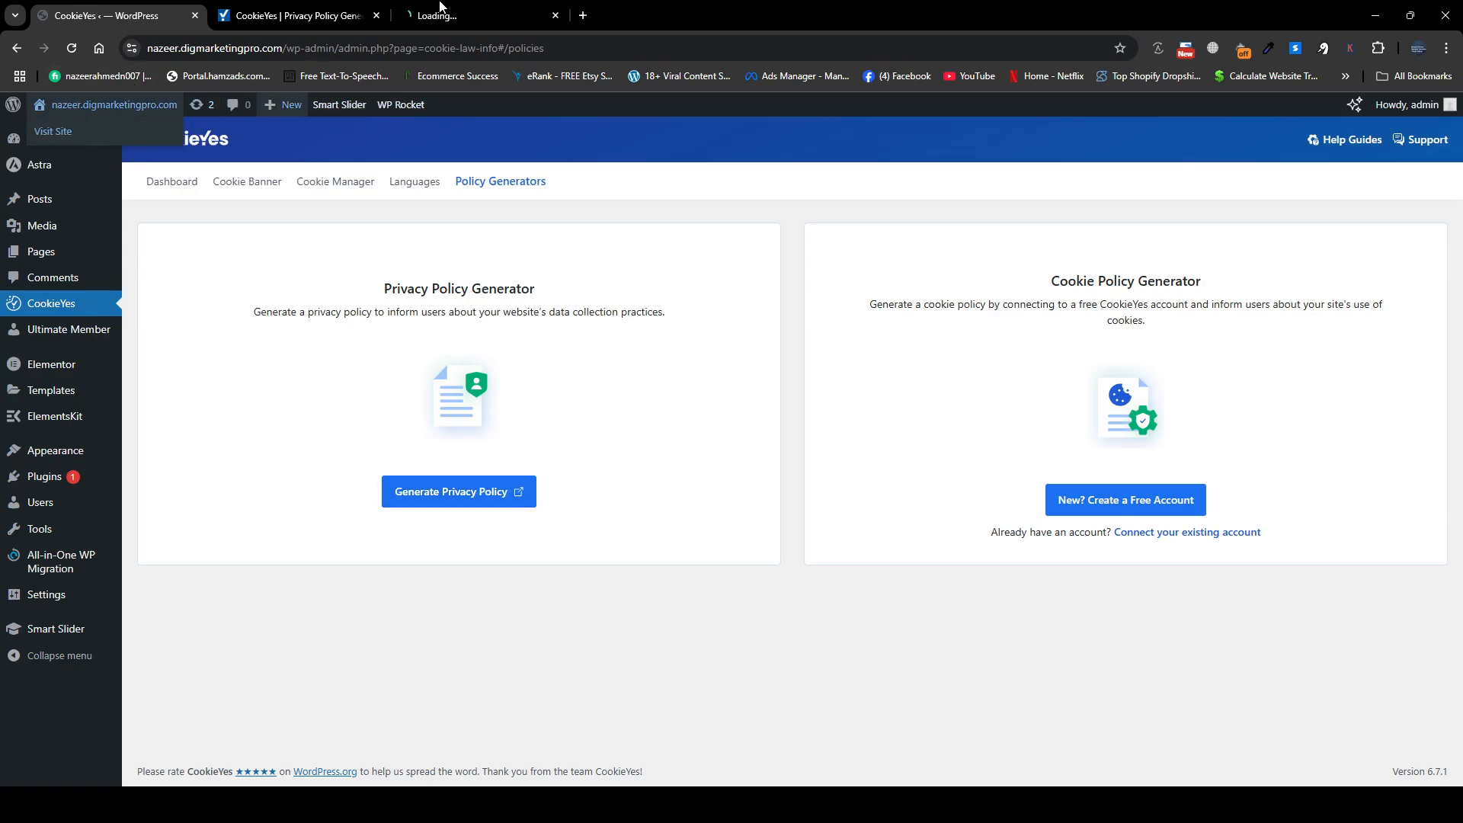
click(439, 11)
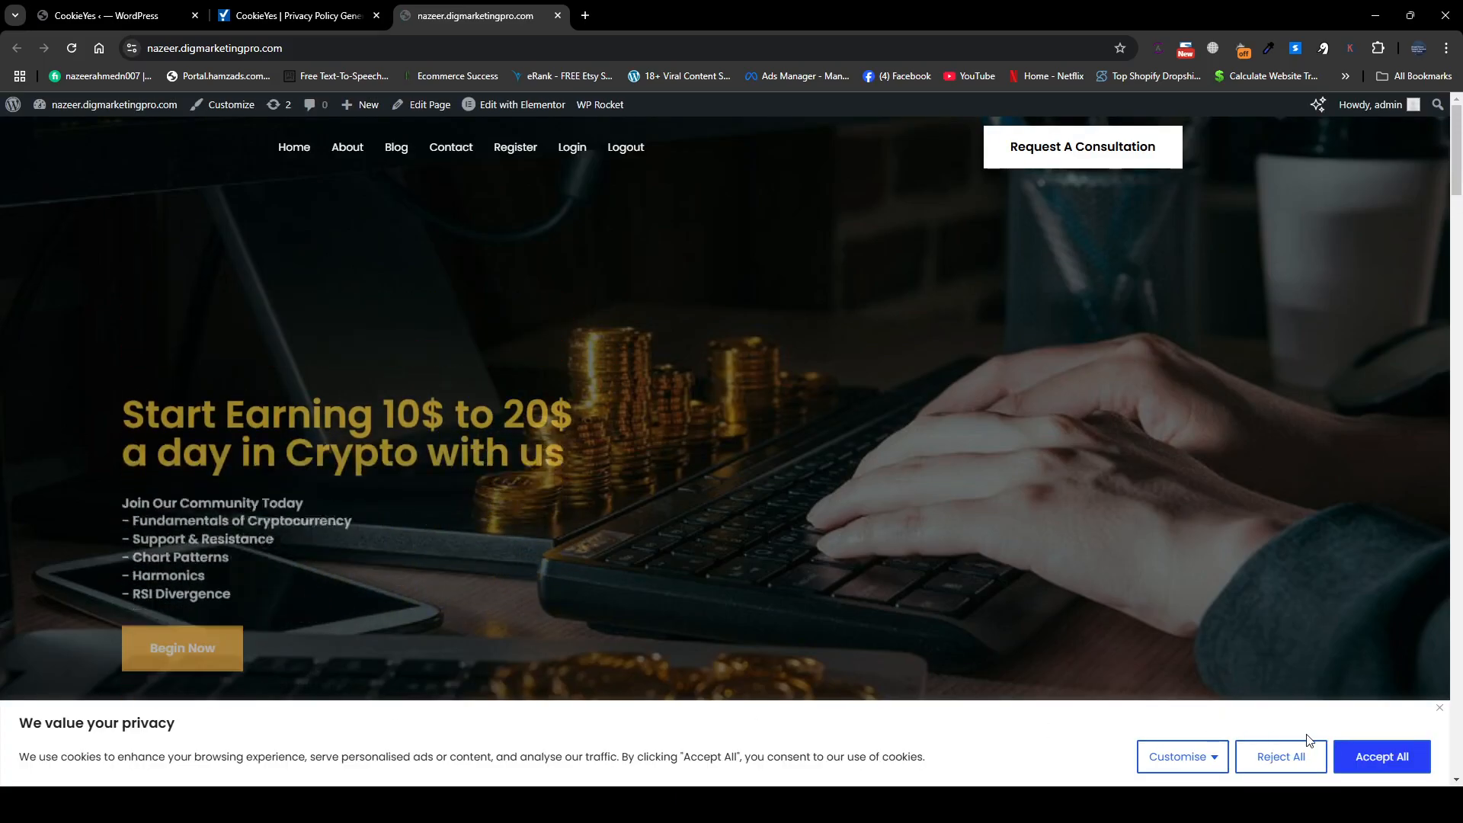
scroll(907, 607, down, 6)
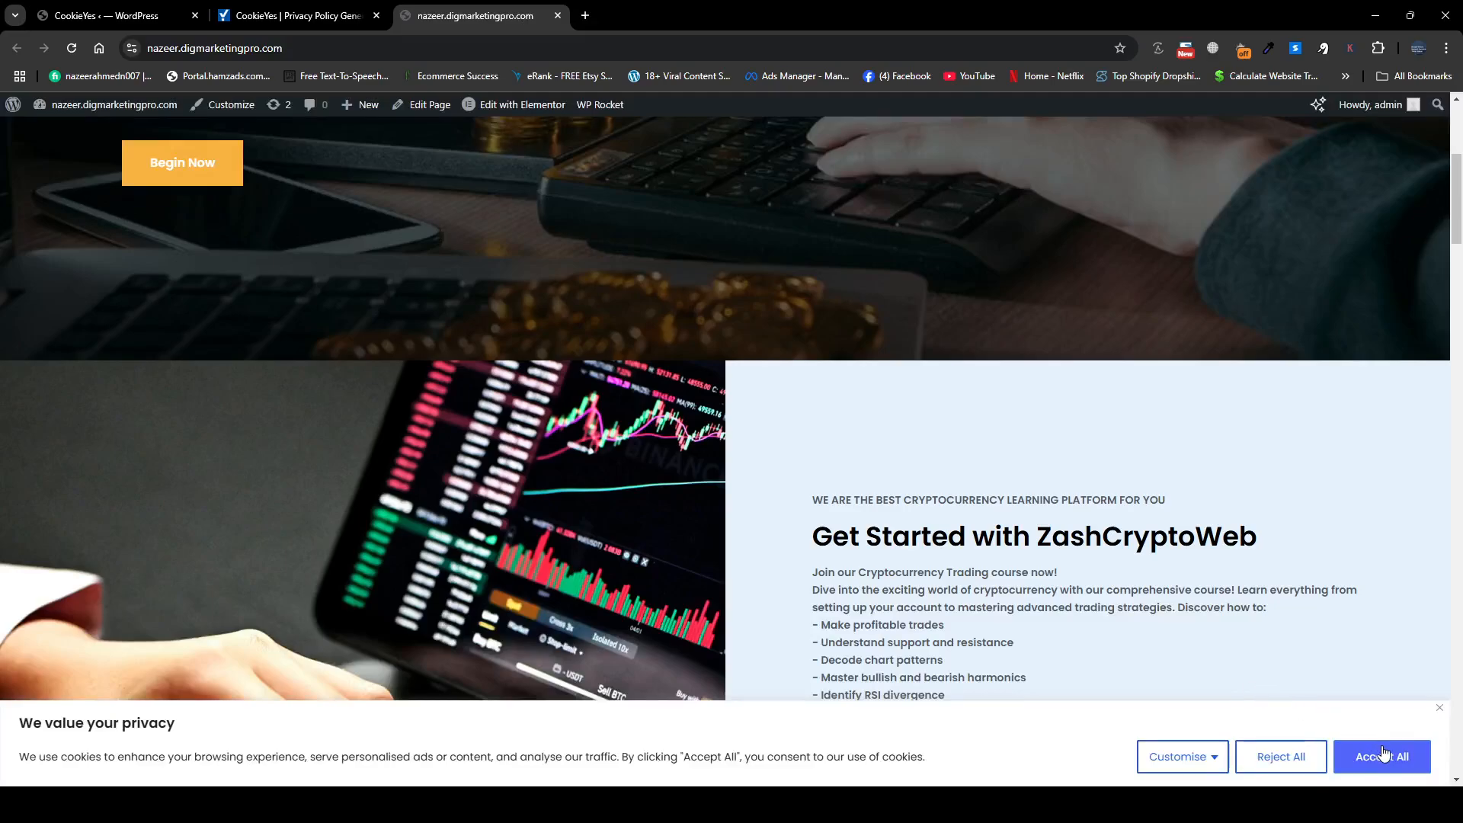
click(1188, 757)
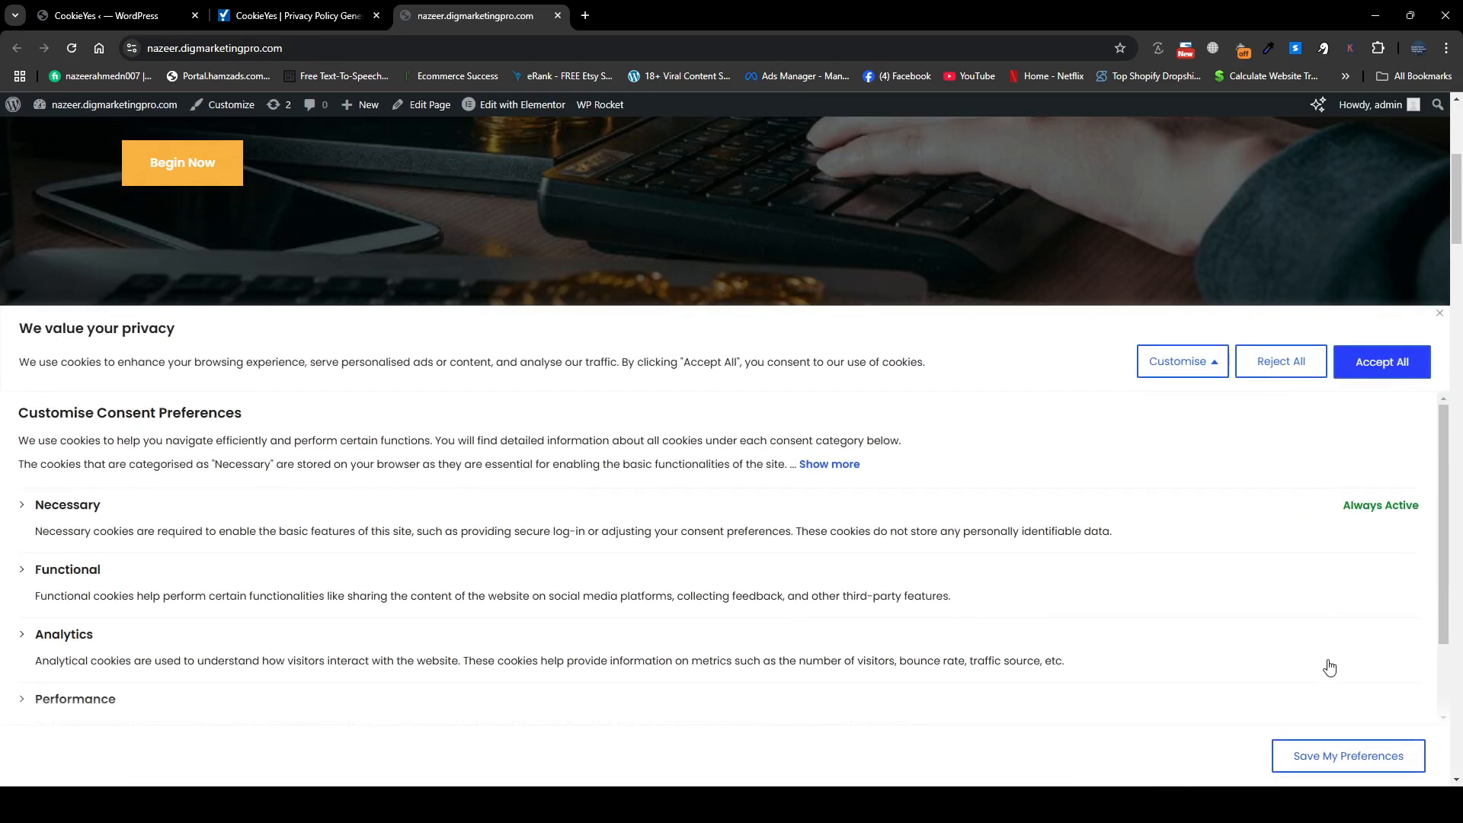